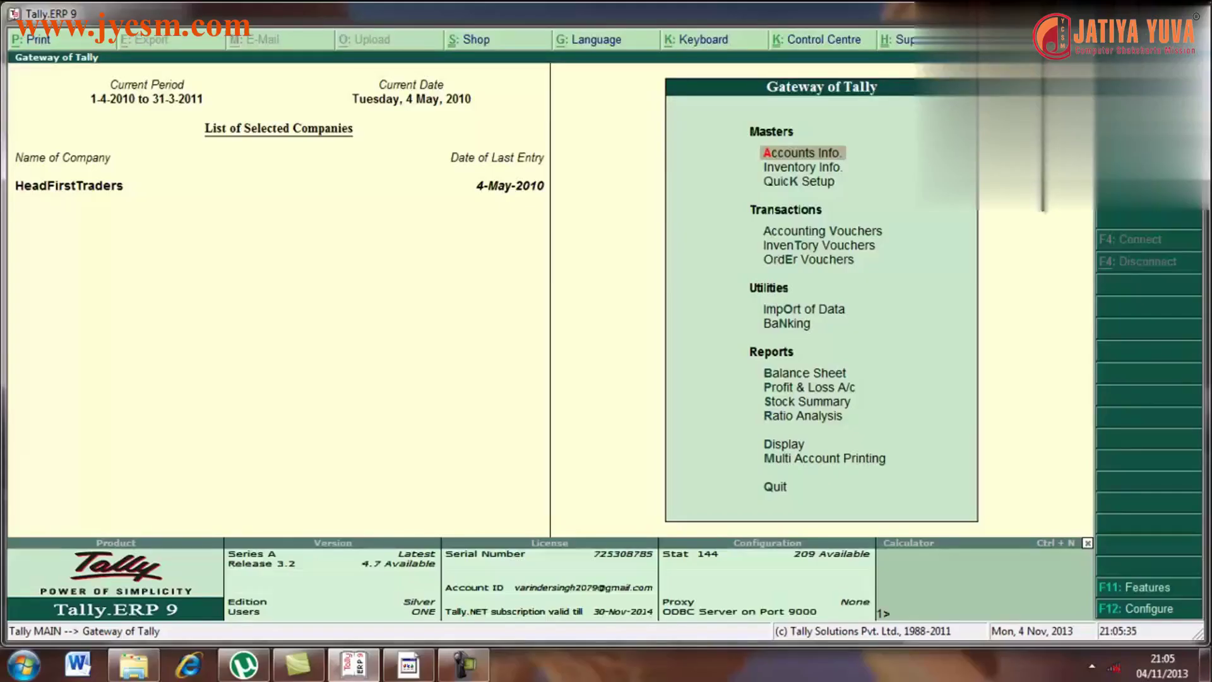
# Enable component list details (Bill of Materials) for inventory in the accounts and inventory master configuration
pyautogui.click(1136, 610)
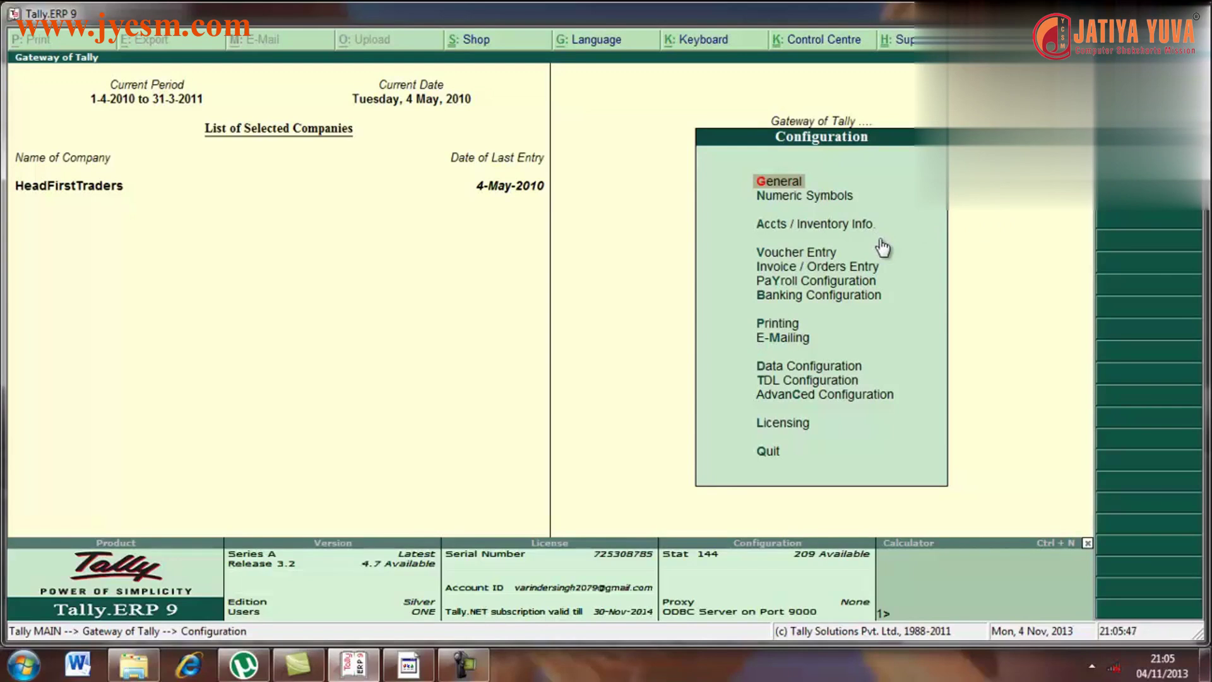
pyautogui.click(797, 229)
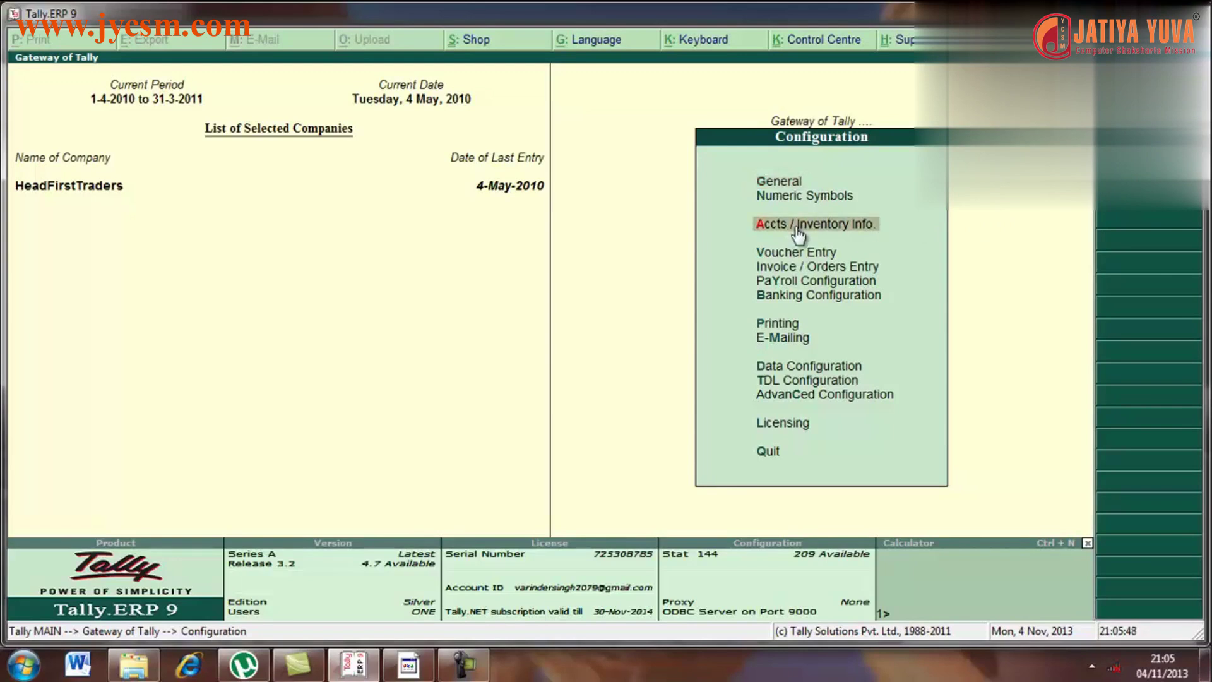
pyautogui.click(797, 229)
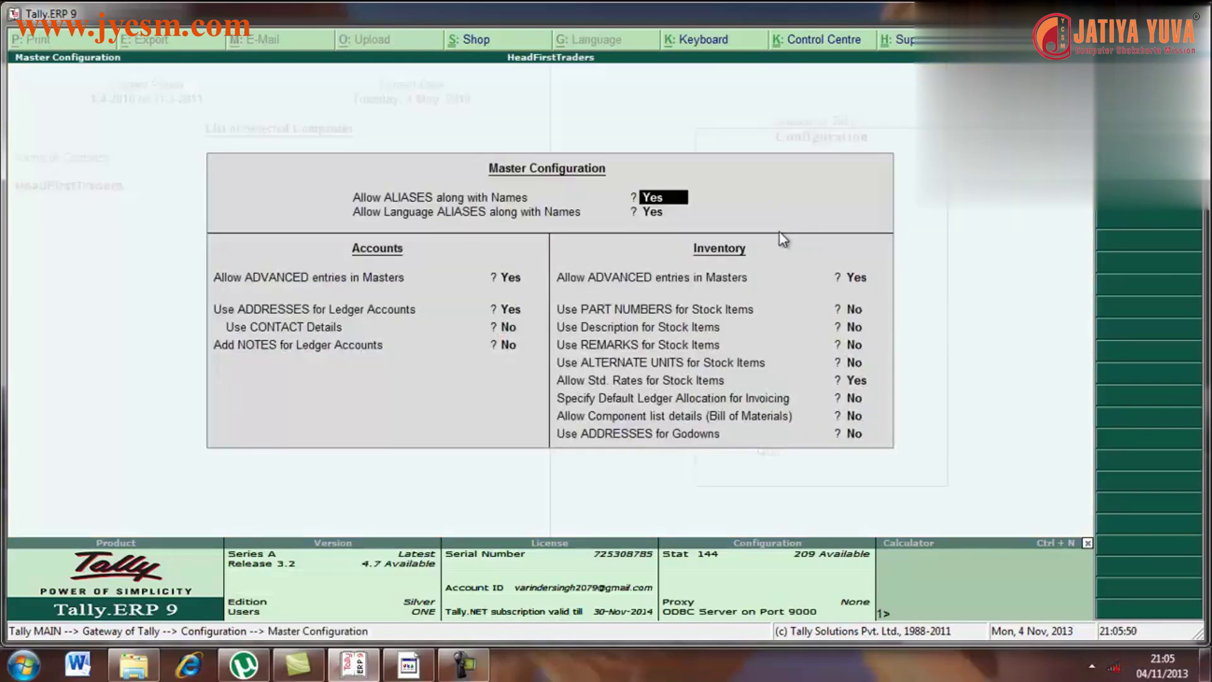
pyautogui.click(849, 416)
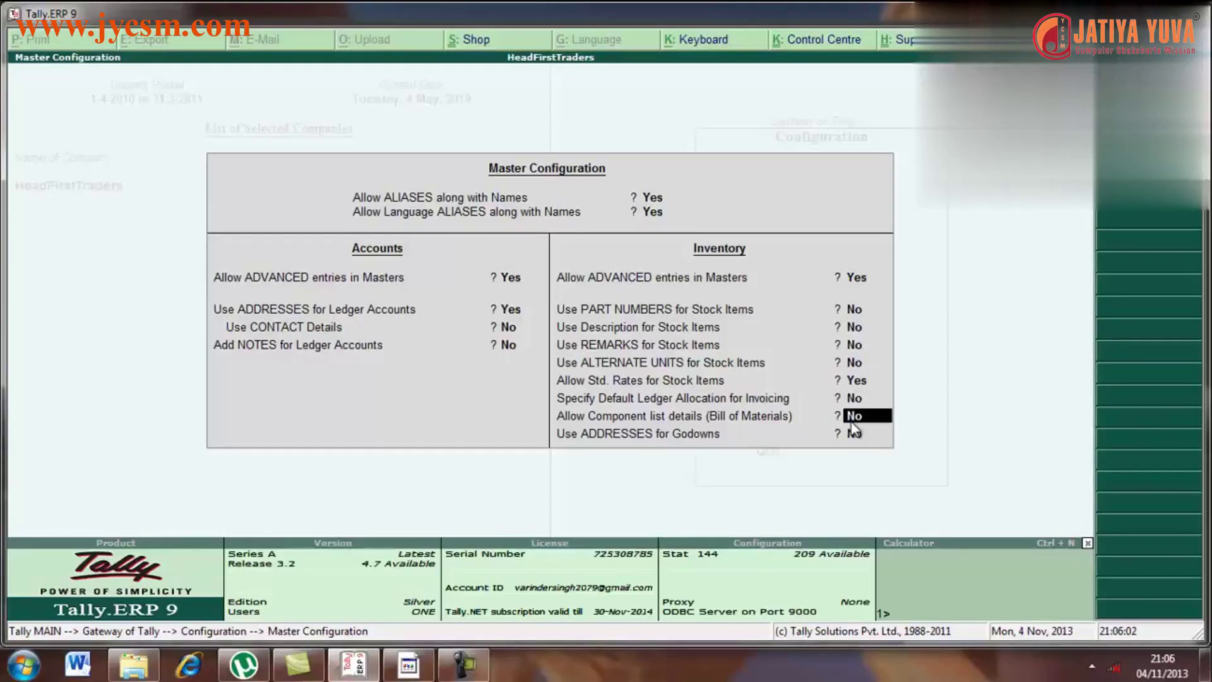
pyautogui.write('YES')
pyautogui.press('Return')
pyautogui.press('Return')
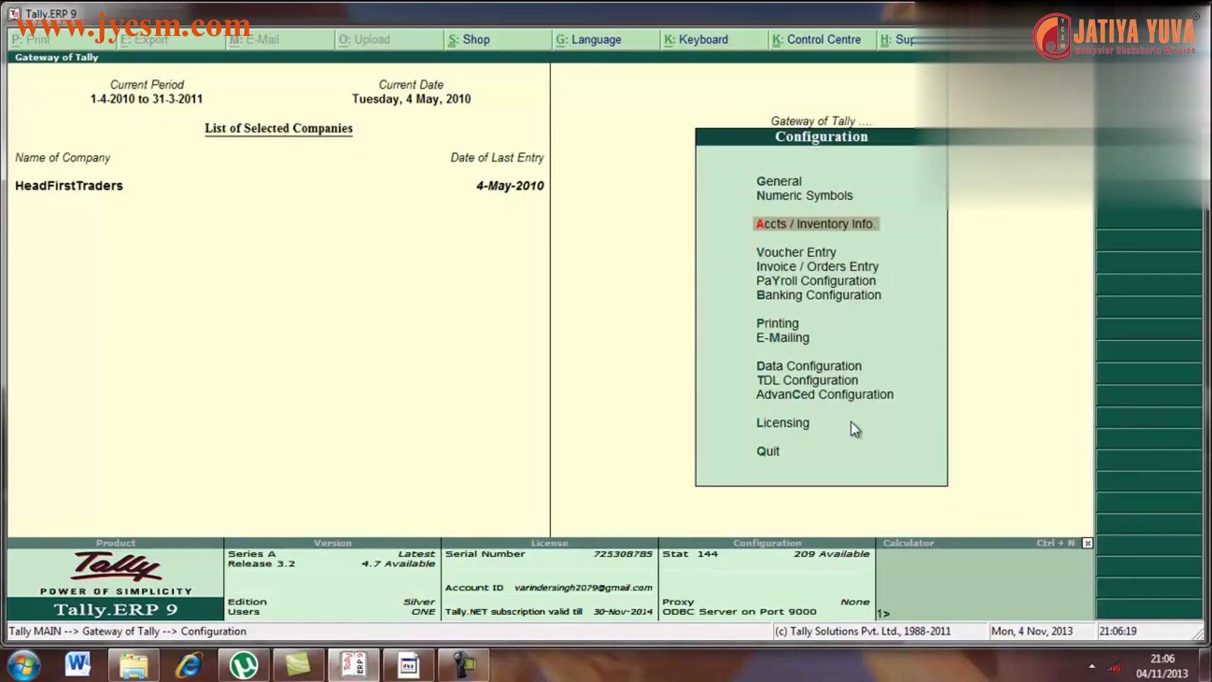
pyautogui.press('Escape')
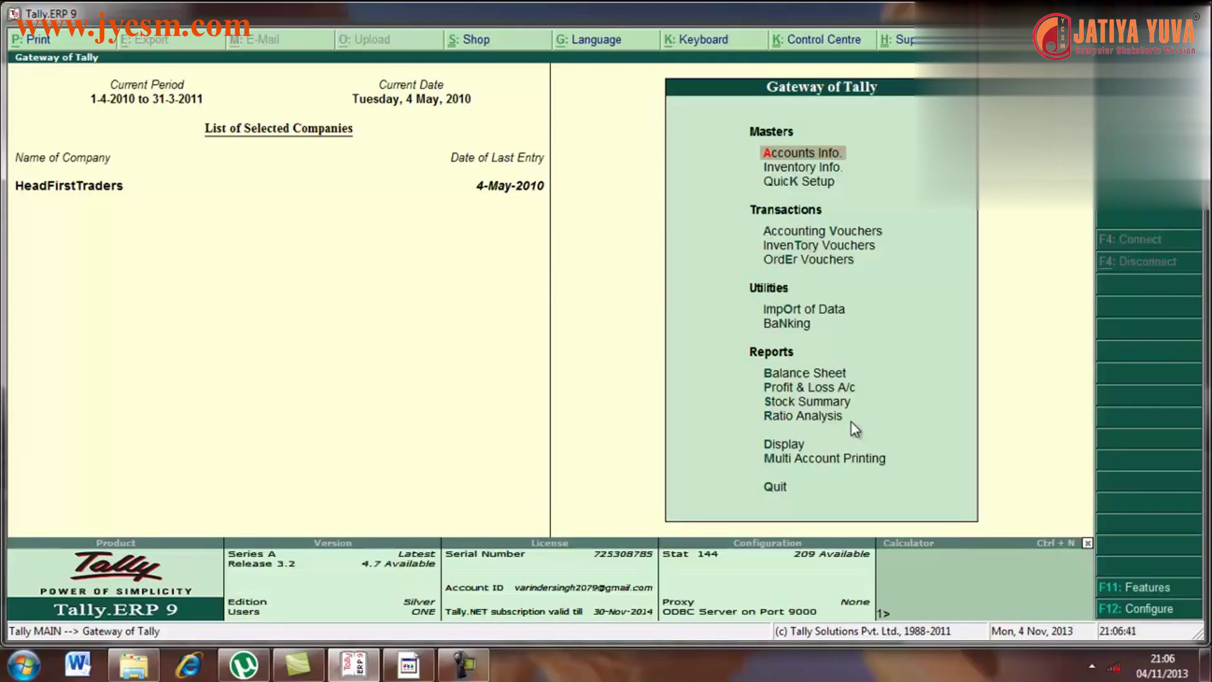
# Create a single stock group named COMPONENT under Primary, with Can Quantities of items be ADDED set to No
pyautogui.press('Down')
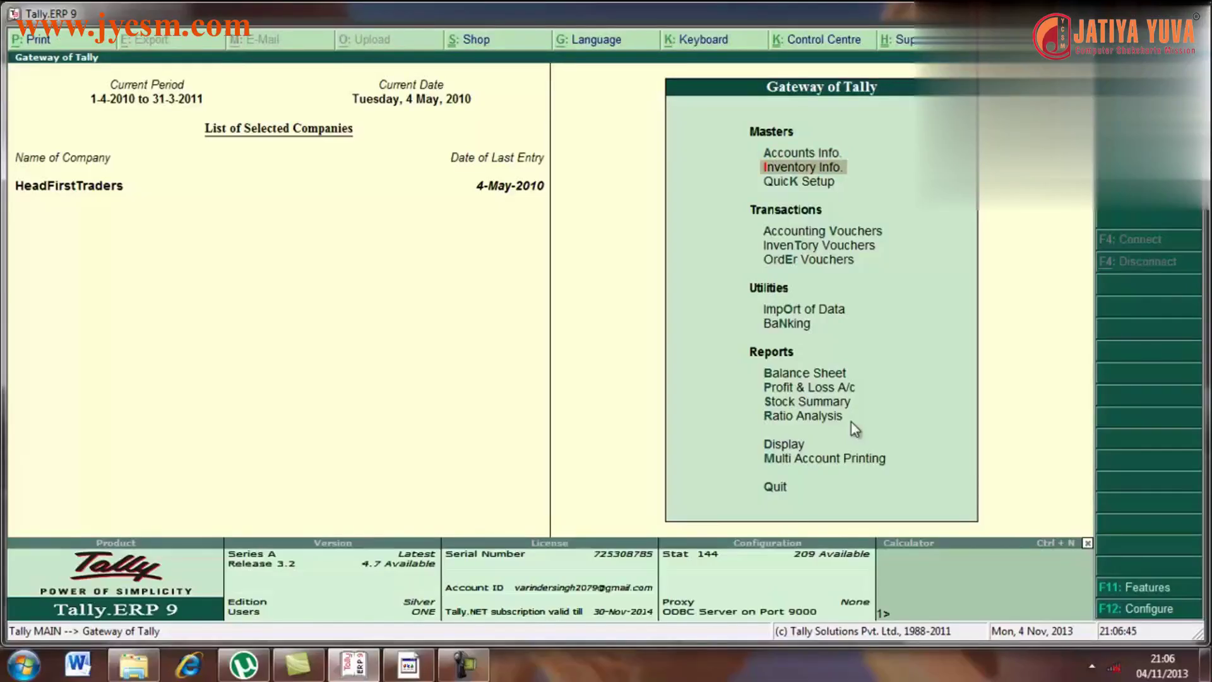
pyautogui.press('Return')
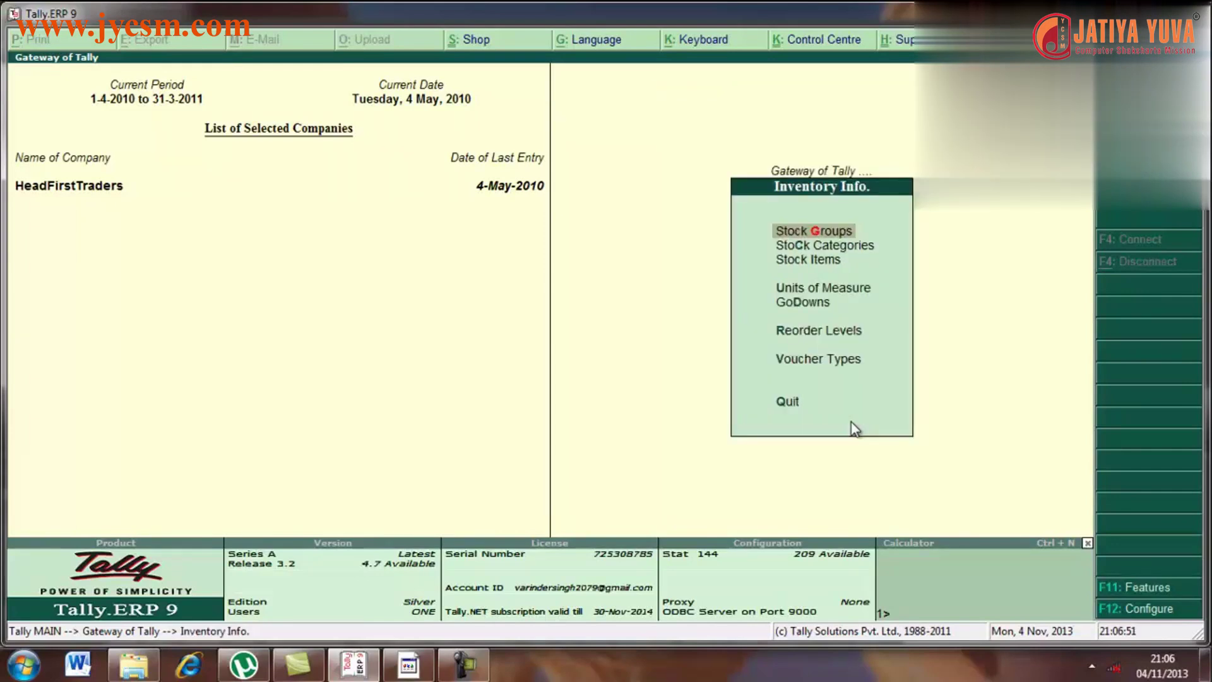
pyautogui.press('Return')
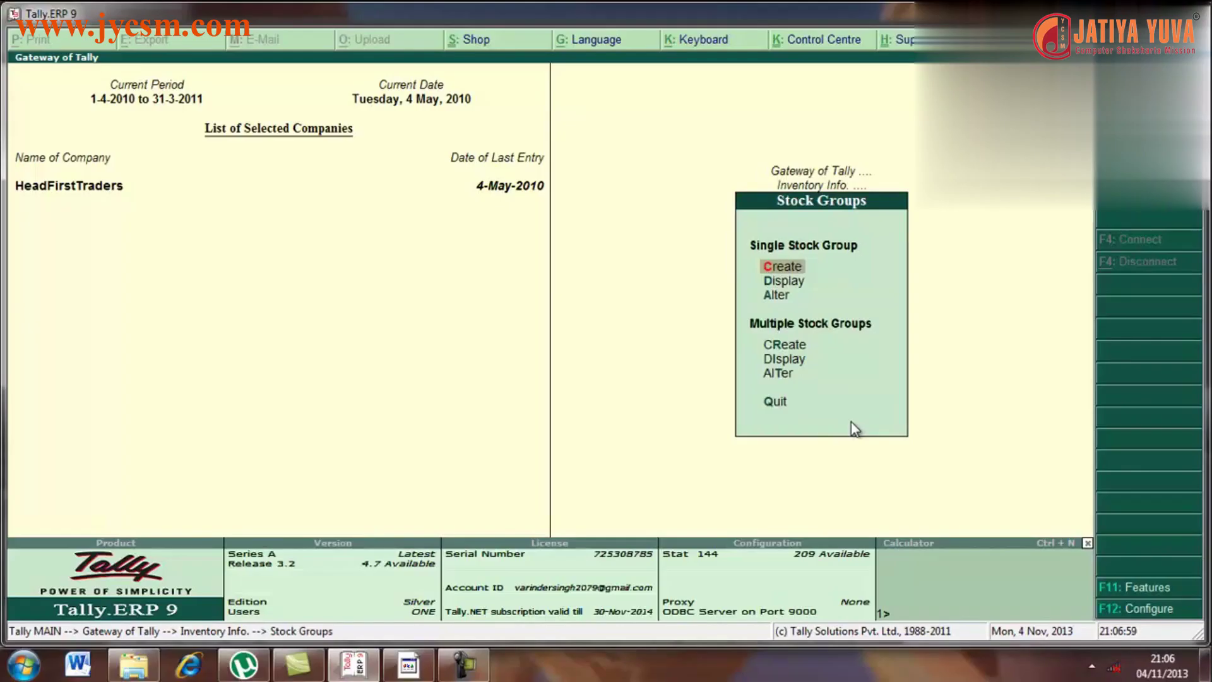
pyautogui.press('Return')
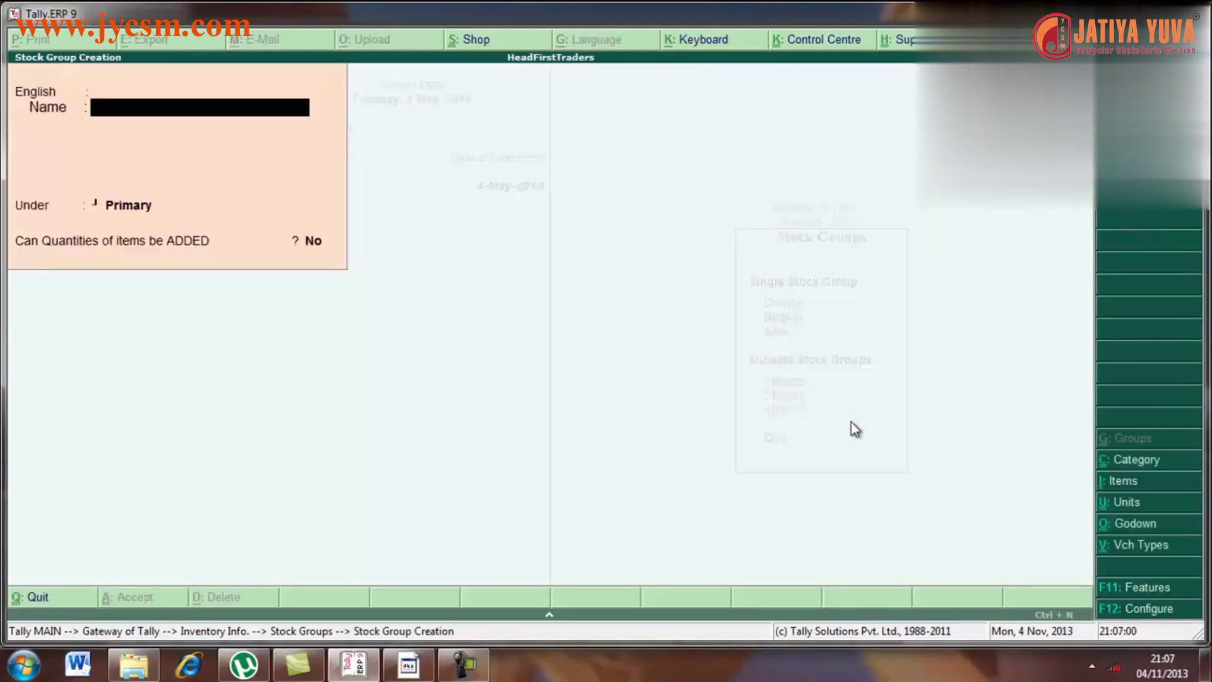
pyautogui.write('COMPONENT')
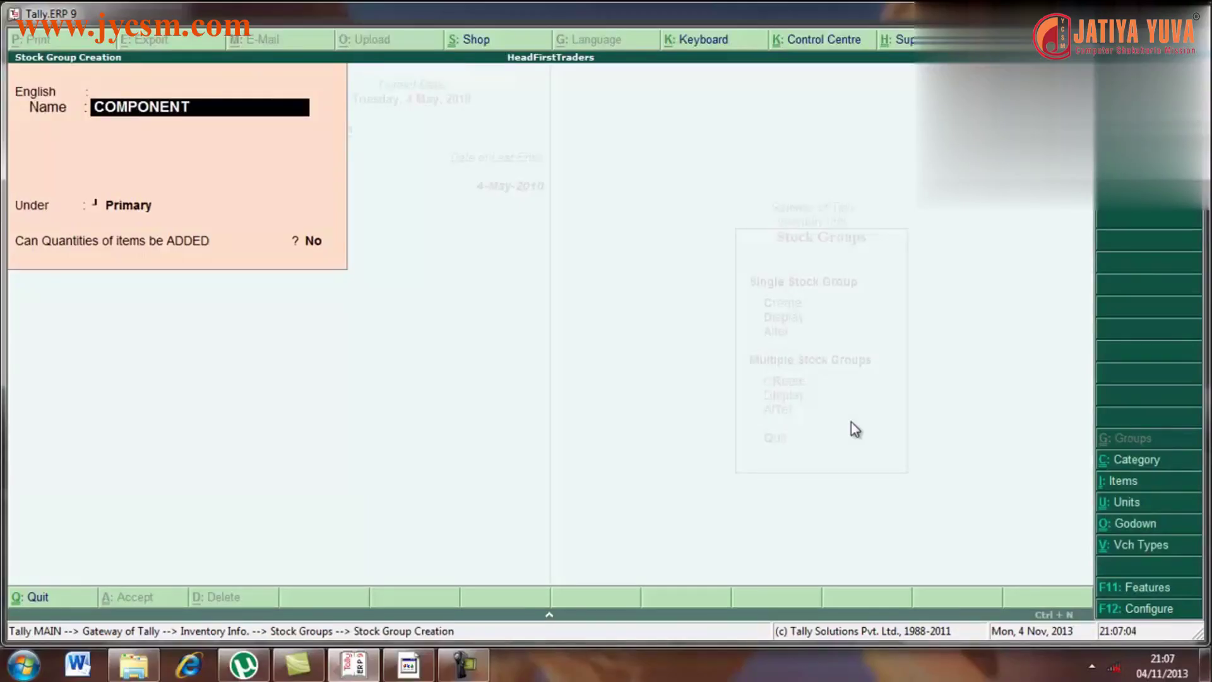
pyautogui.press('Return')
pyautogui.press('Return')
pyautogui.press('Return')
pyautogui.press('Return')
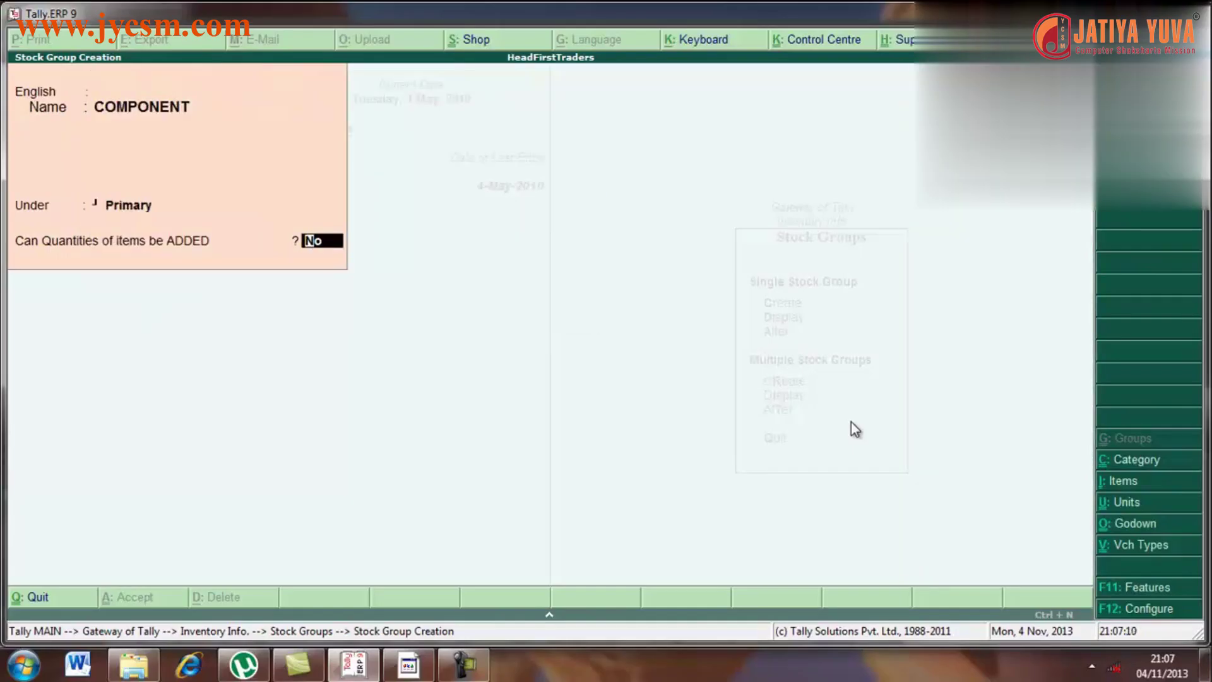
pyautogui.press('Return')
pyautogui.press('Return')
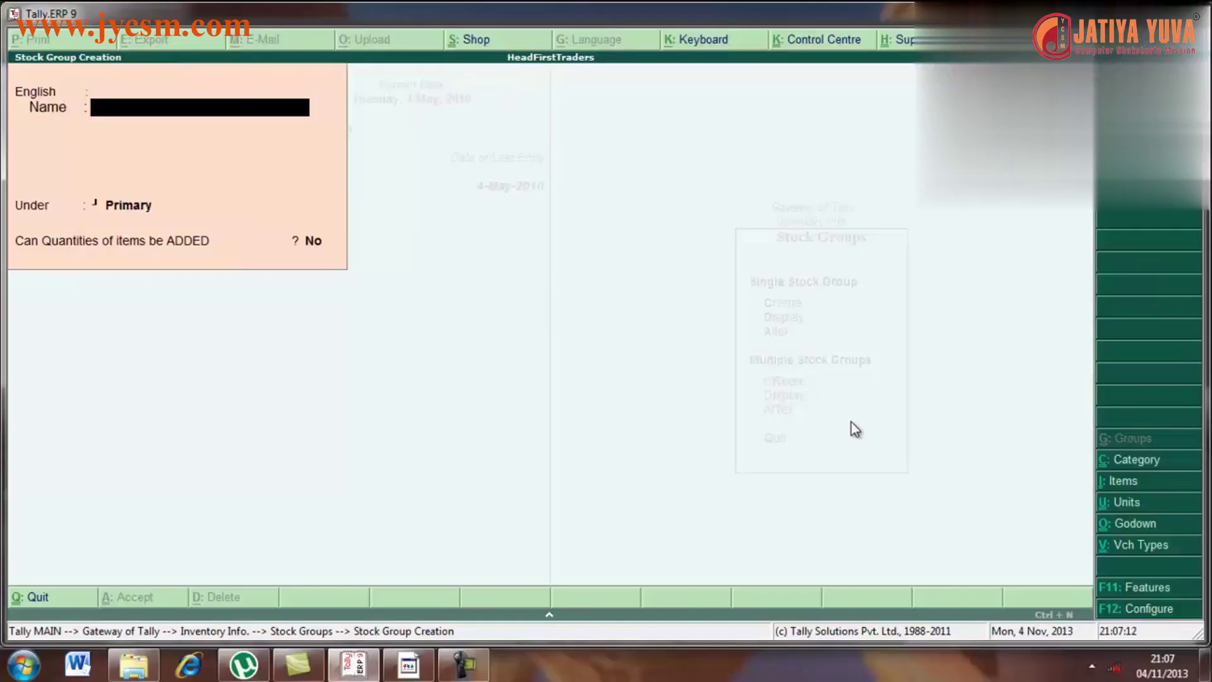
pyautogui.press('Escape')
pyautogui.press('Return')
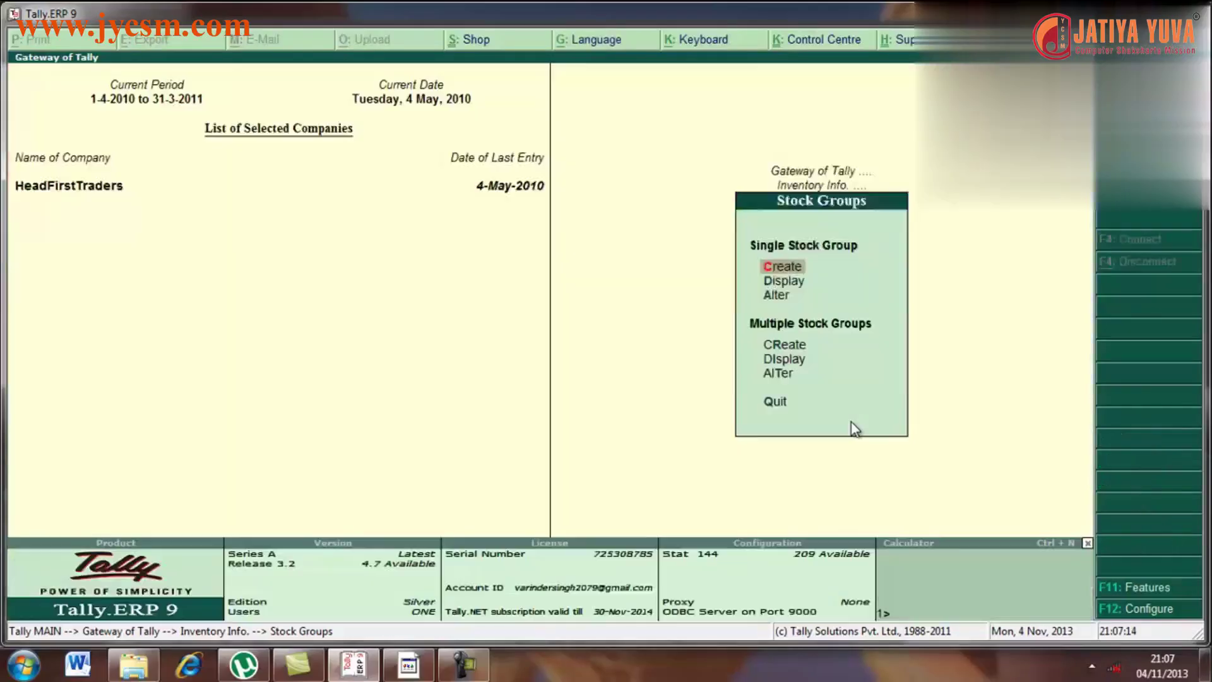
pyautogui.press('Escape')
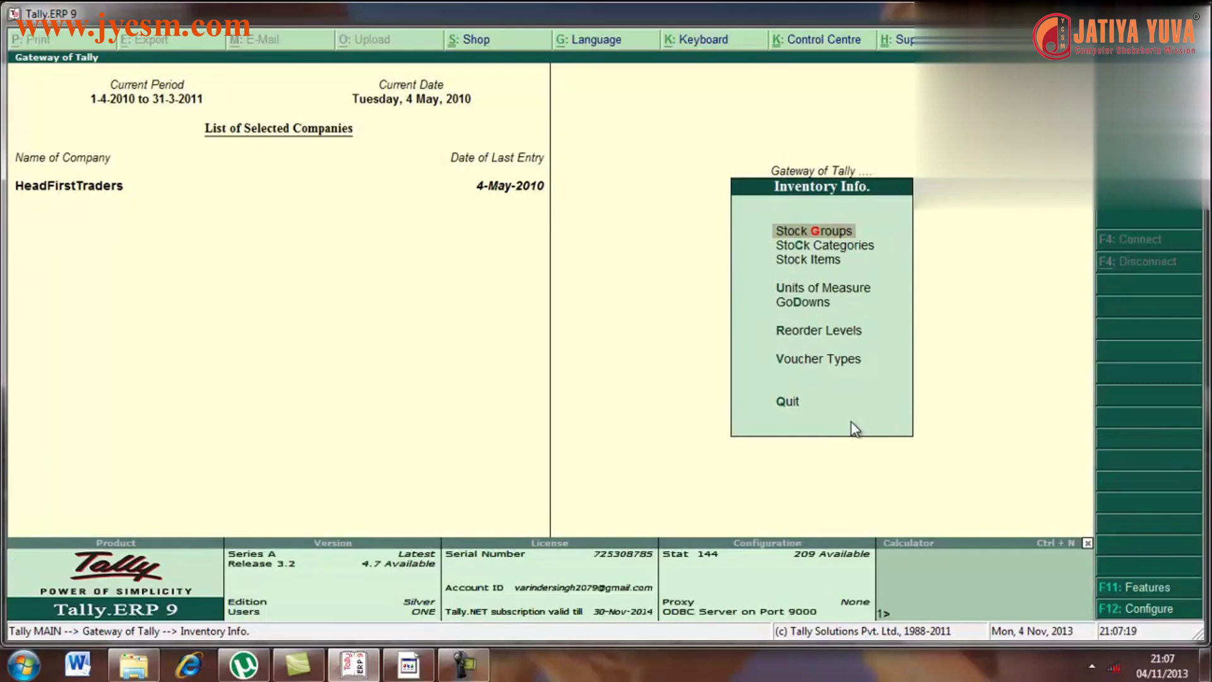
# Begin creating multiple stock items under the COMPONENT group, with Maintain in Batches set to No
pyautogui.press('Down')
pyautogui.press('Down')
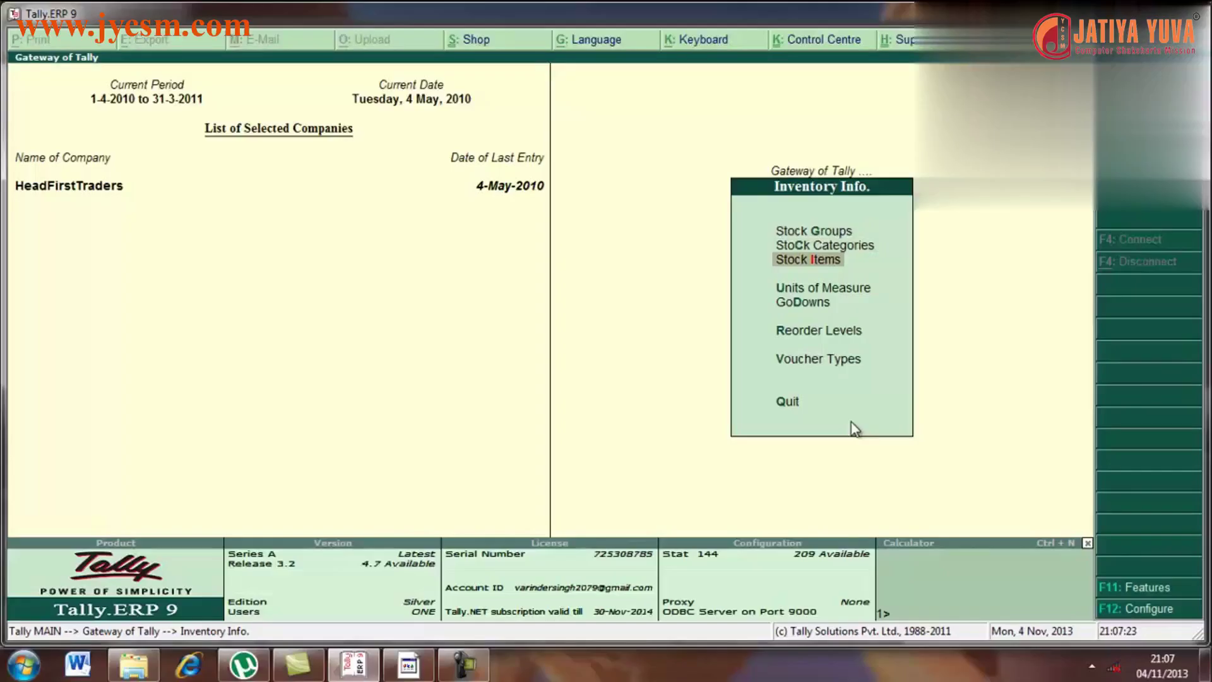
pyautogui.press('Return')
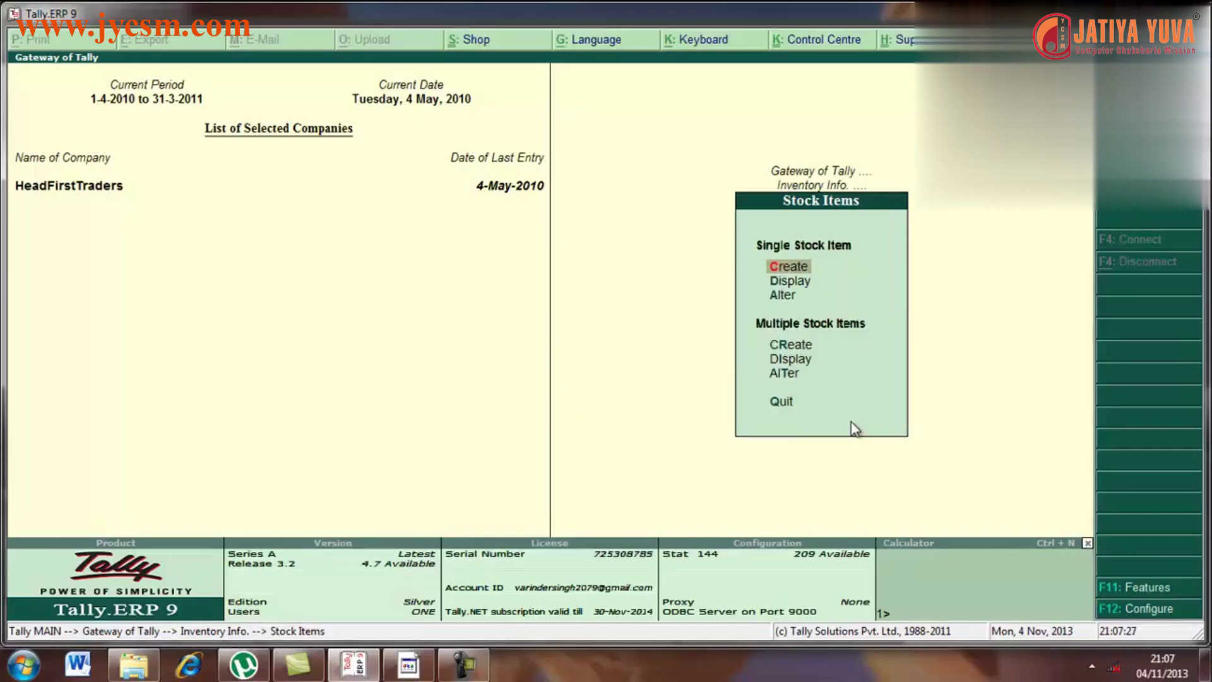
pyautogui.press('Down')
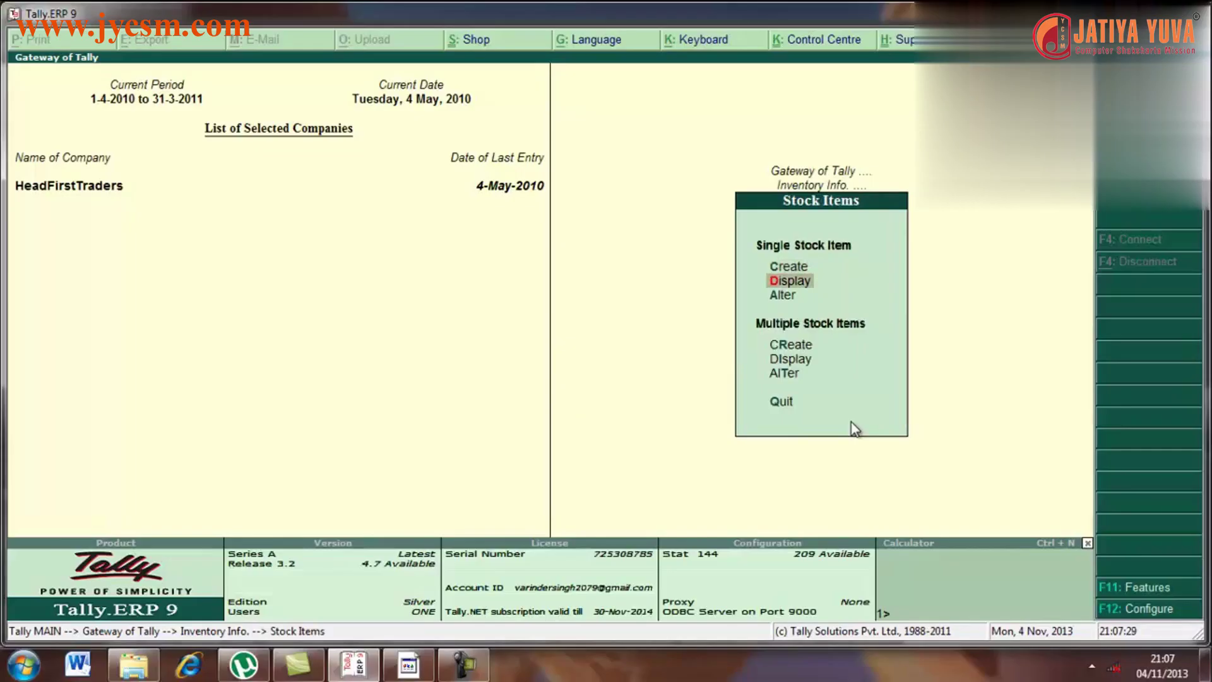
pyautogui.press('Down')
pyautogui.press('Down')
pyautogui.press('Down')
pyautogui.press('Up')
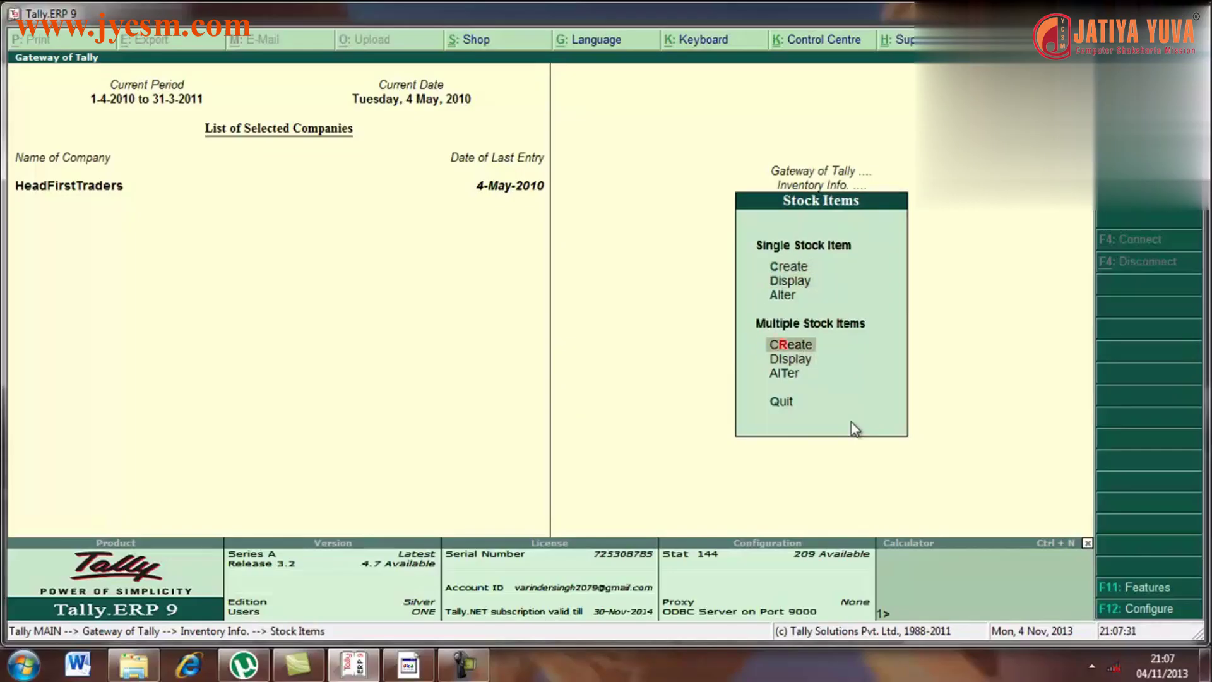
pyautogui.press('Return')
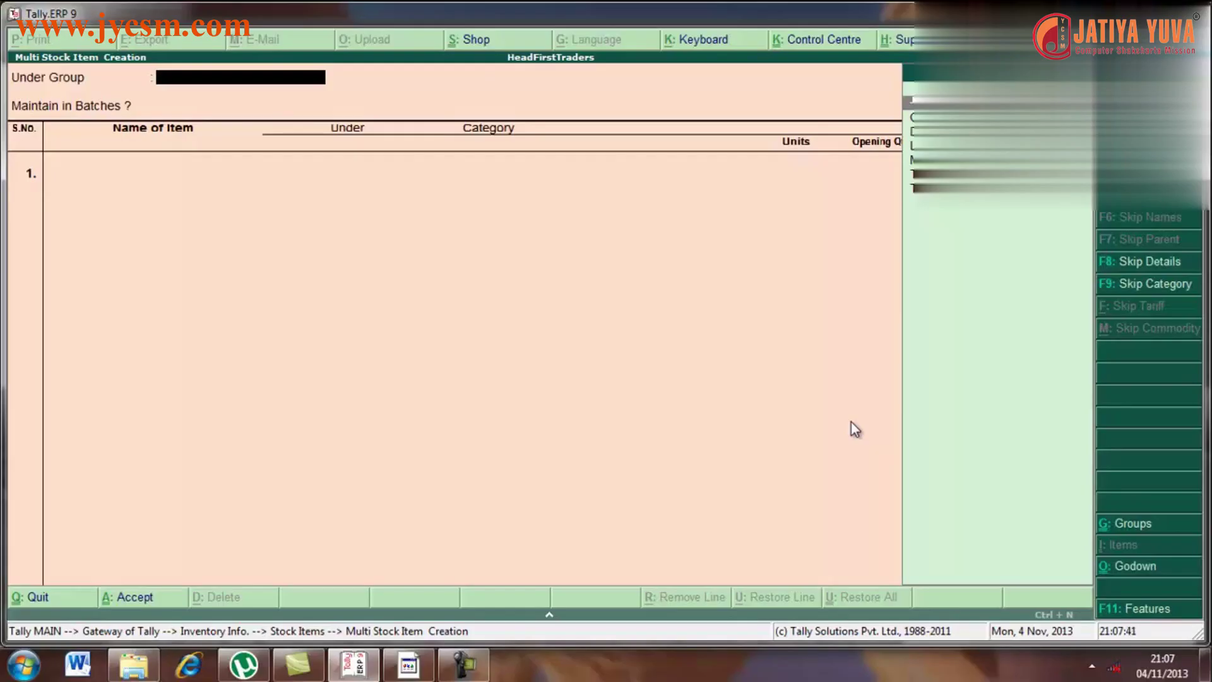
pyautogui.press('Return')
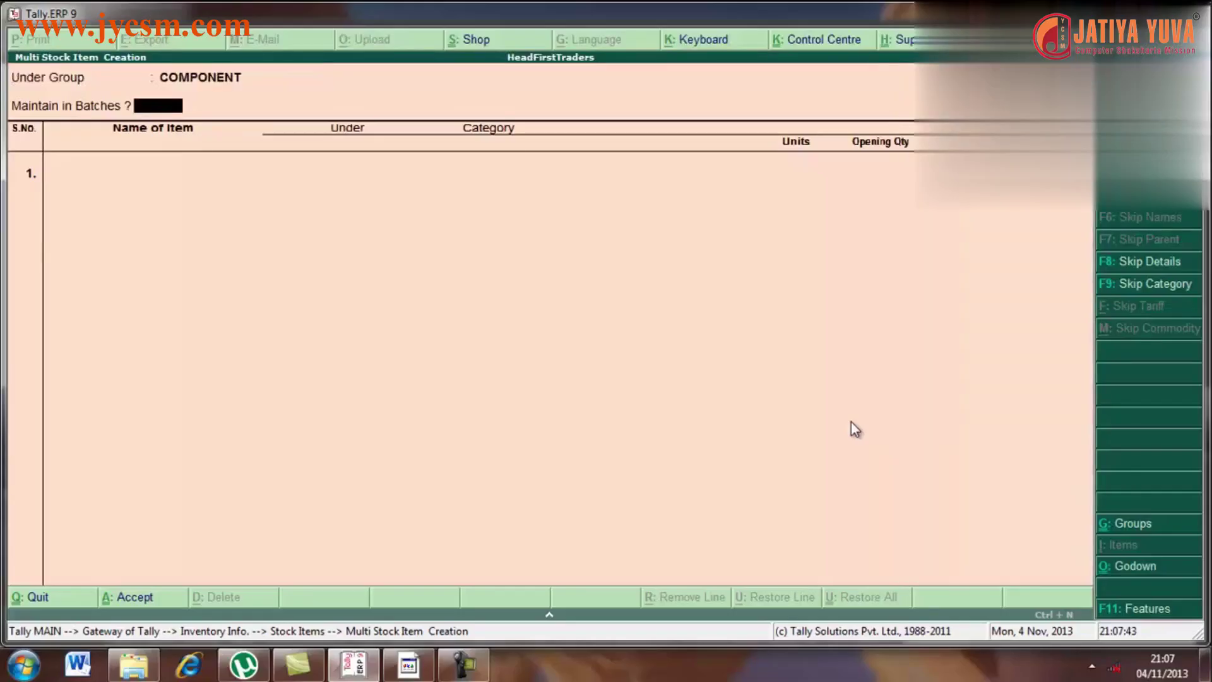
pyautogui.write('no')
pyautogui.press('Return')
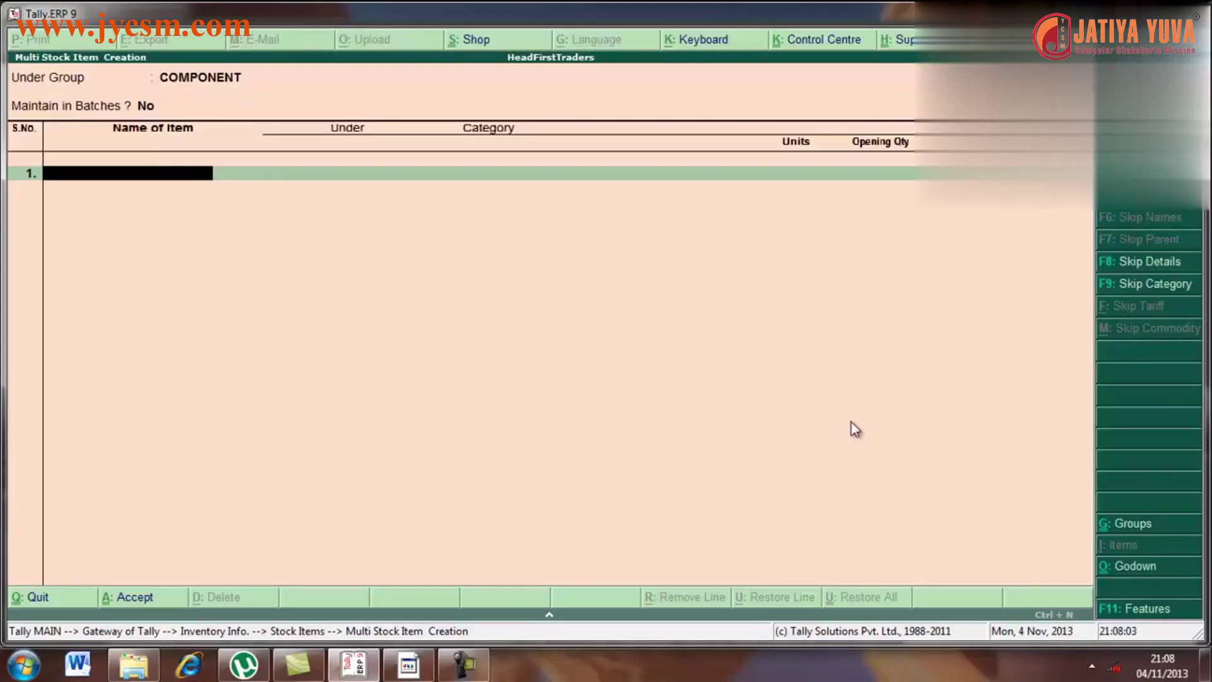
# Add LCD as the first stock item, with category Not Applicable and pcs. as its unit
pyautogui.write('LCD')
pyautogui.press('Return')
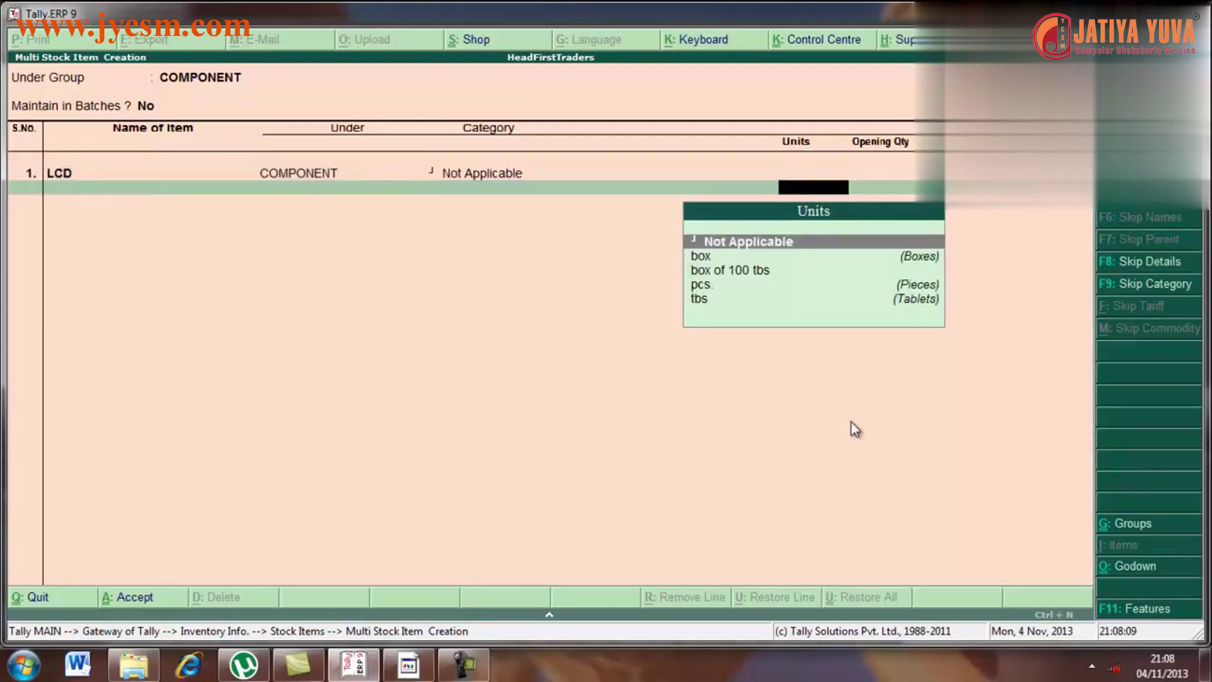
pyautogui.press('BackSpace')
pyautogui.press('Return')
pyautogui.press('Down')
pyautogui.press('Down')
pyautogui.press('Down')
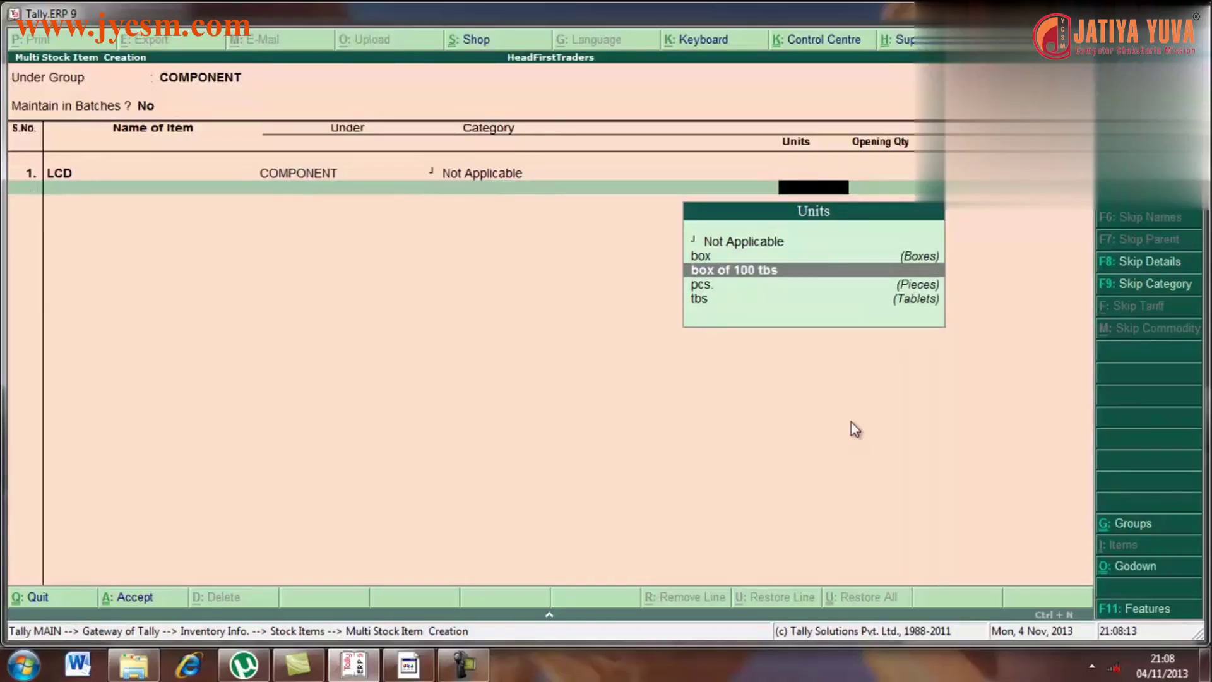
pyautogui.press('Return')
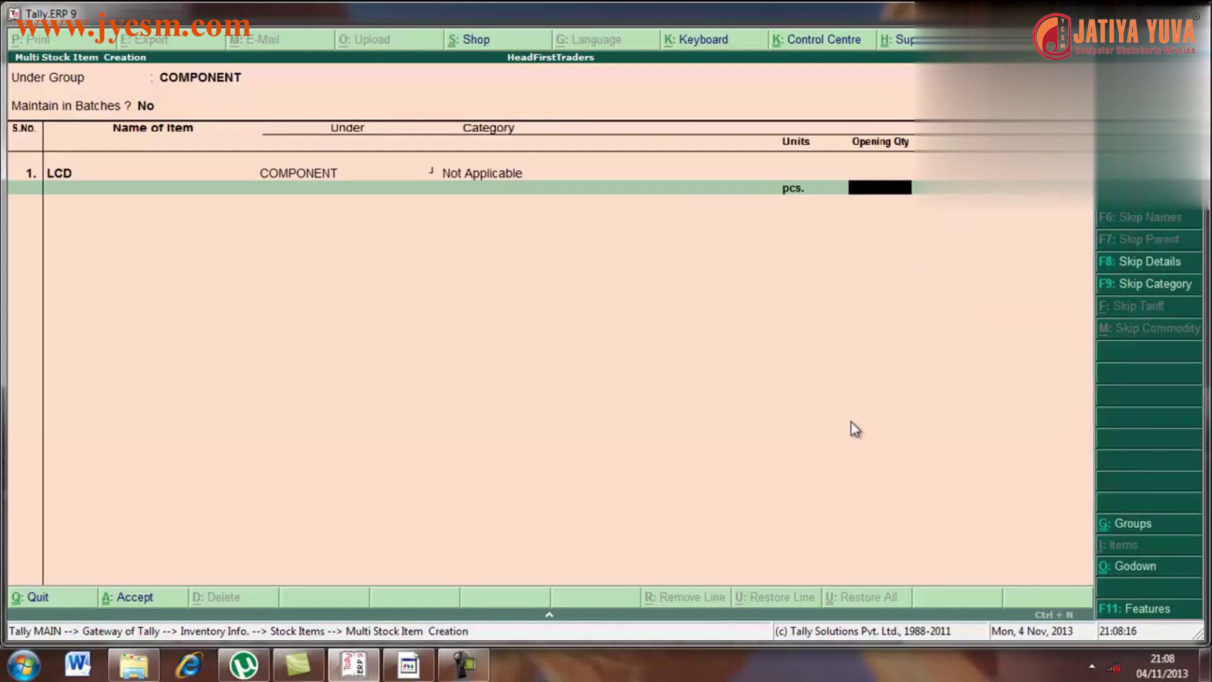
# Set LCD's opening quantity to 5 pcs. and allocate it to the Main Location godown at a rate of 6500 per piece
pyautogui.write('5')
pyautogui.press('Return')
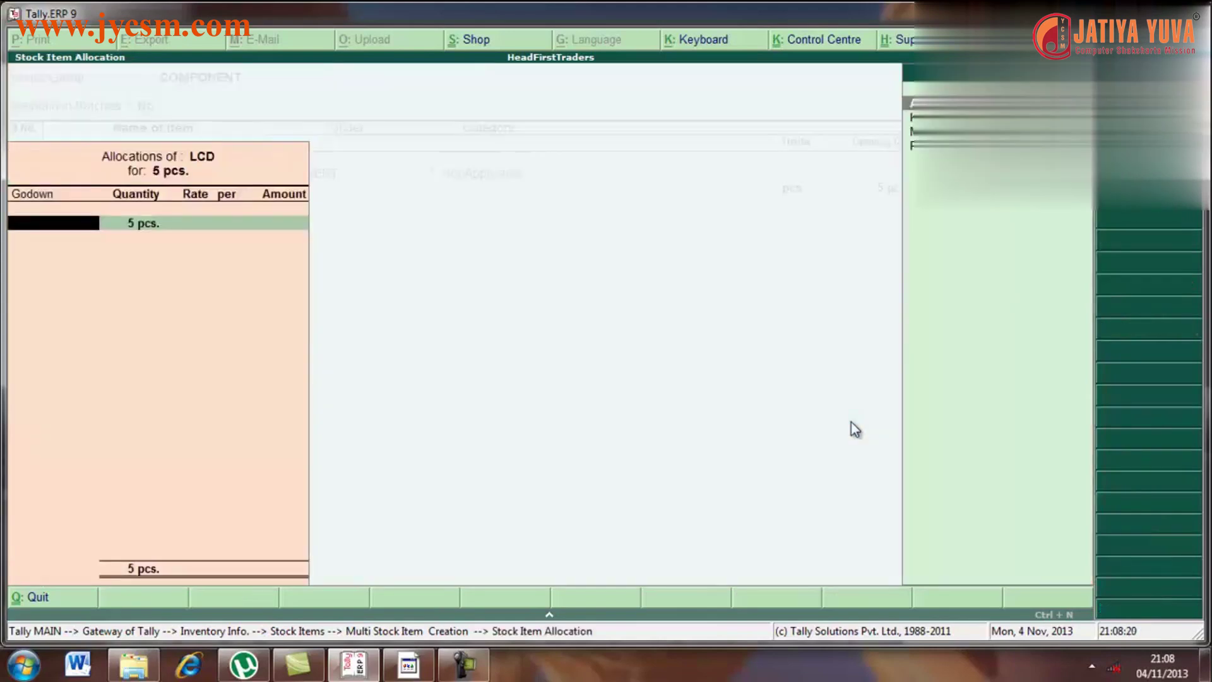
pyautogui.press('Down')
pyautogui.press('Down')
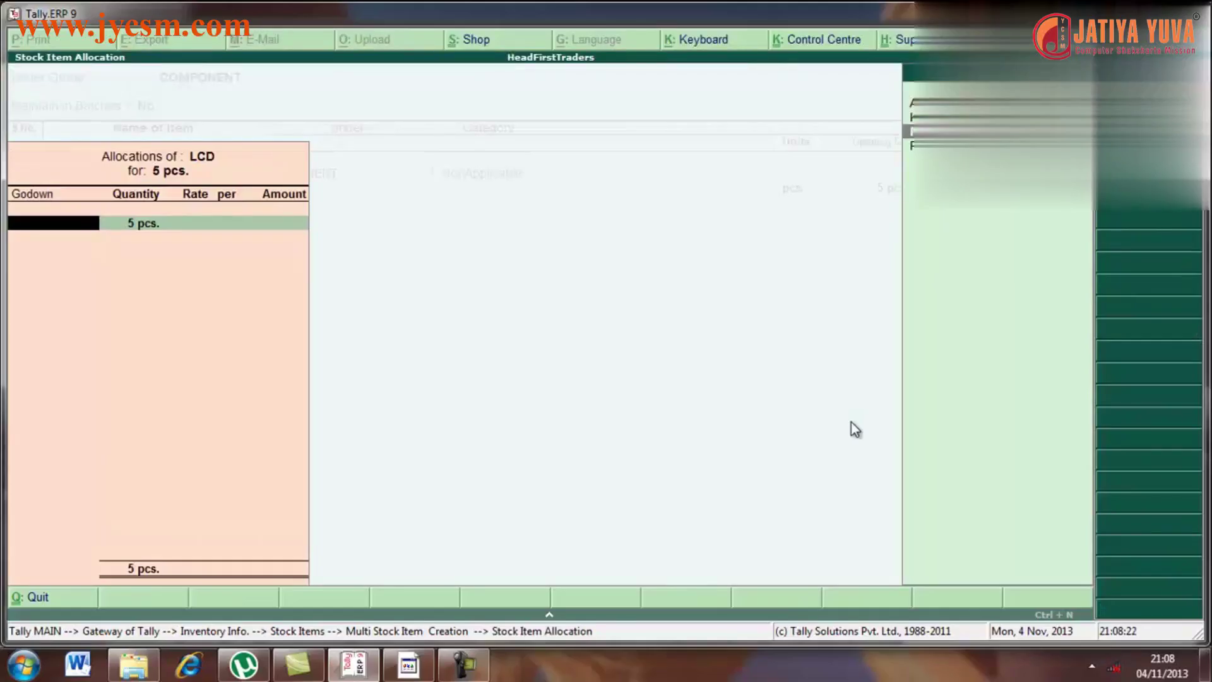
pyautogui.press('Return')
pyautogui.press('Return')
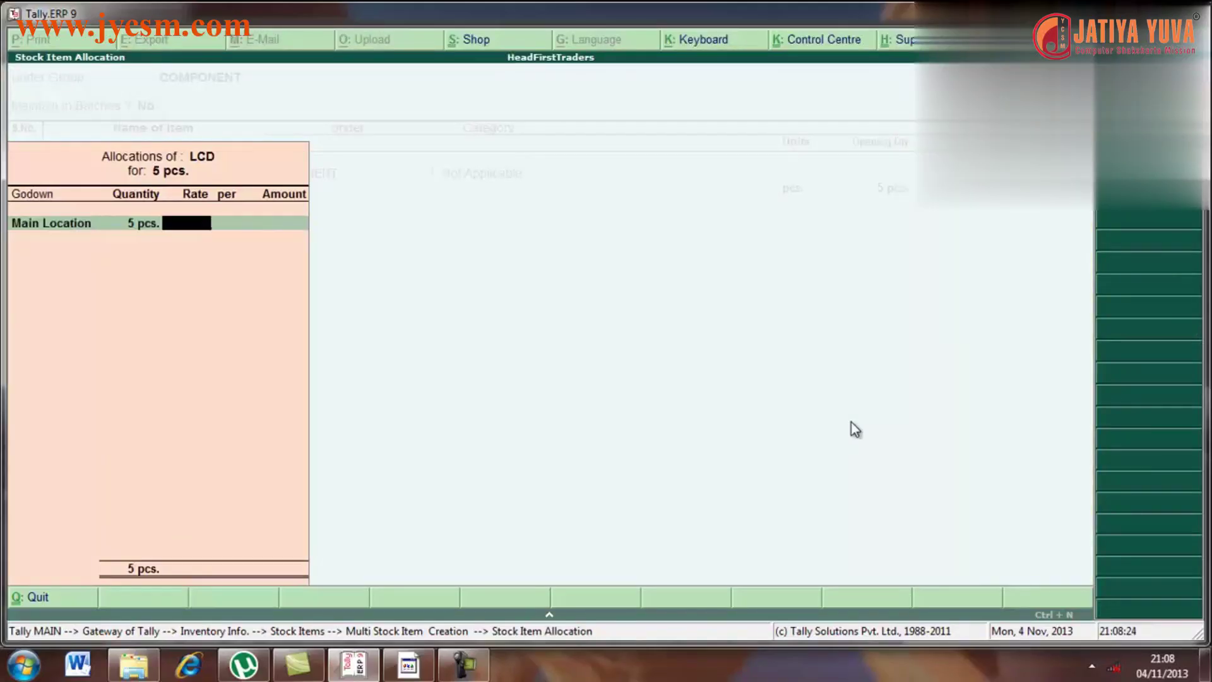
pyautogui.write('6500')
pyautogui.press('Return')
pyautogui.press('Return')
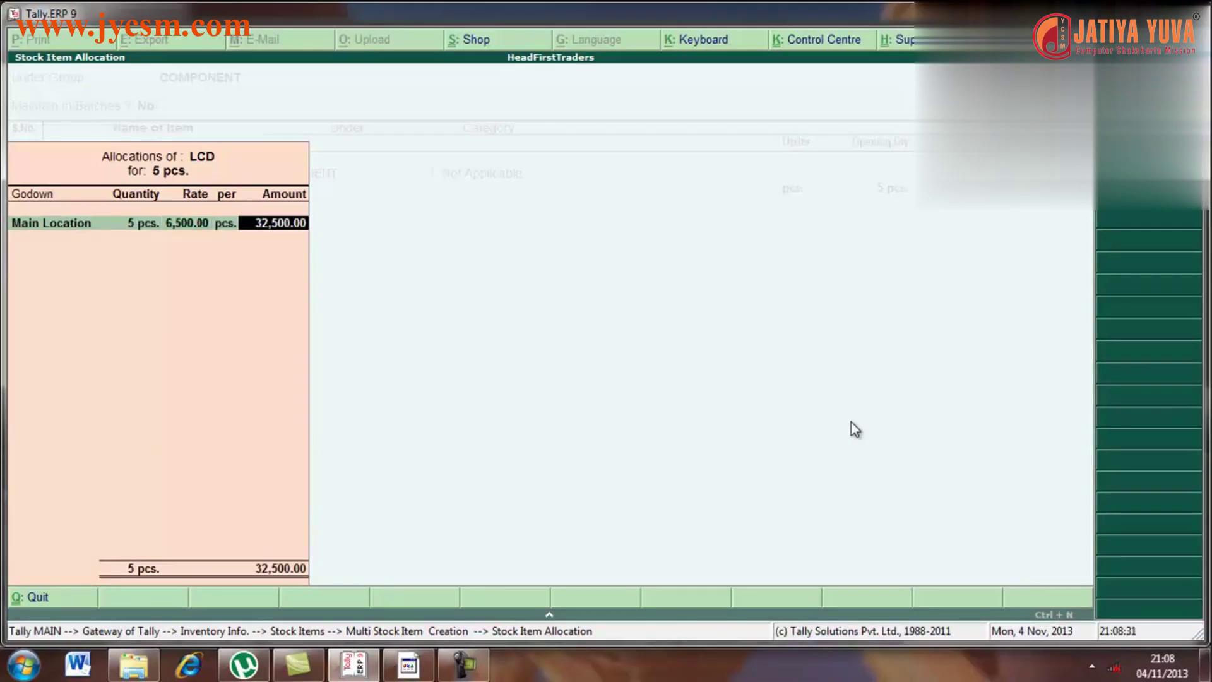
pyautogui.press('Return')
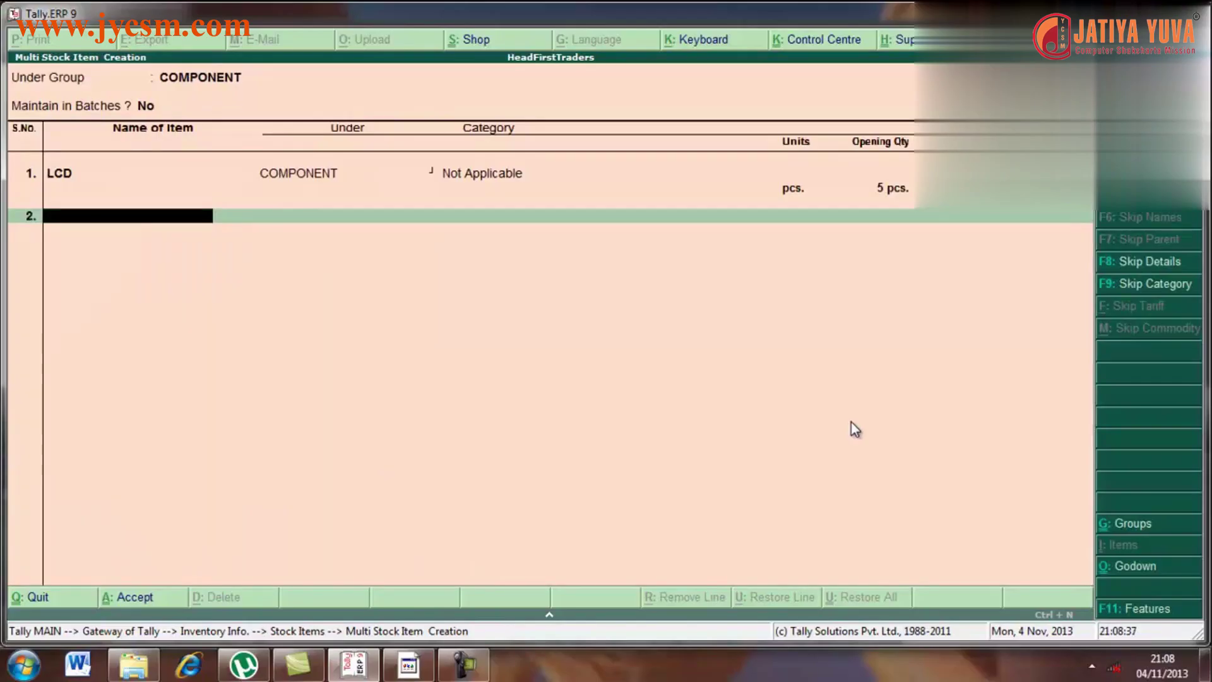
# Add KBD+MOUSE as the second stock item, with category Not Applicable and pcs. as its unit
pyautogui.write('KBD+MOUSE')
pyautogui.press('Return')
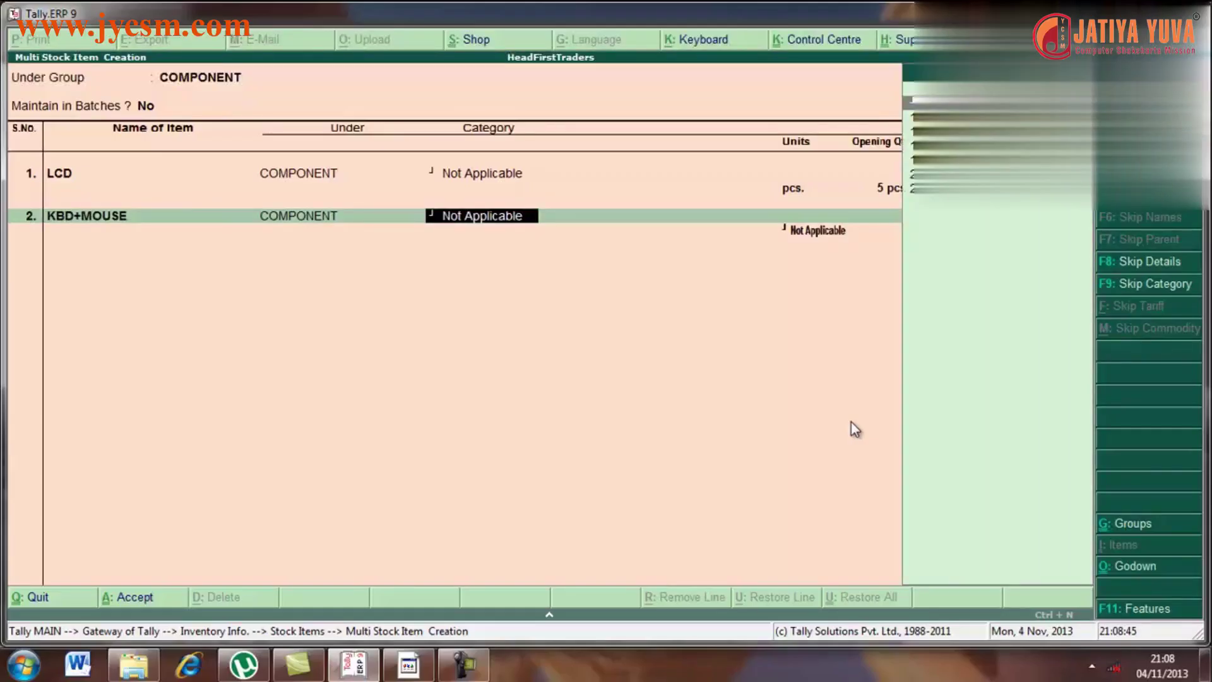
pyautogui.press('Return')
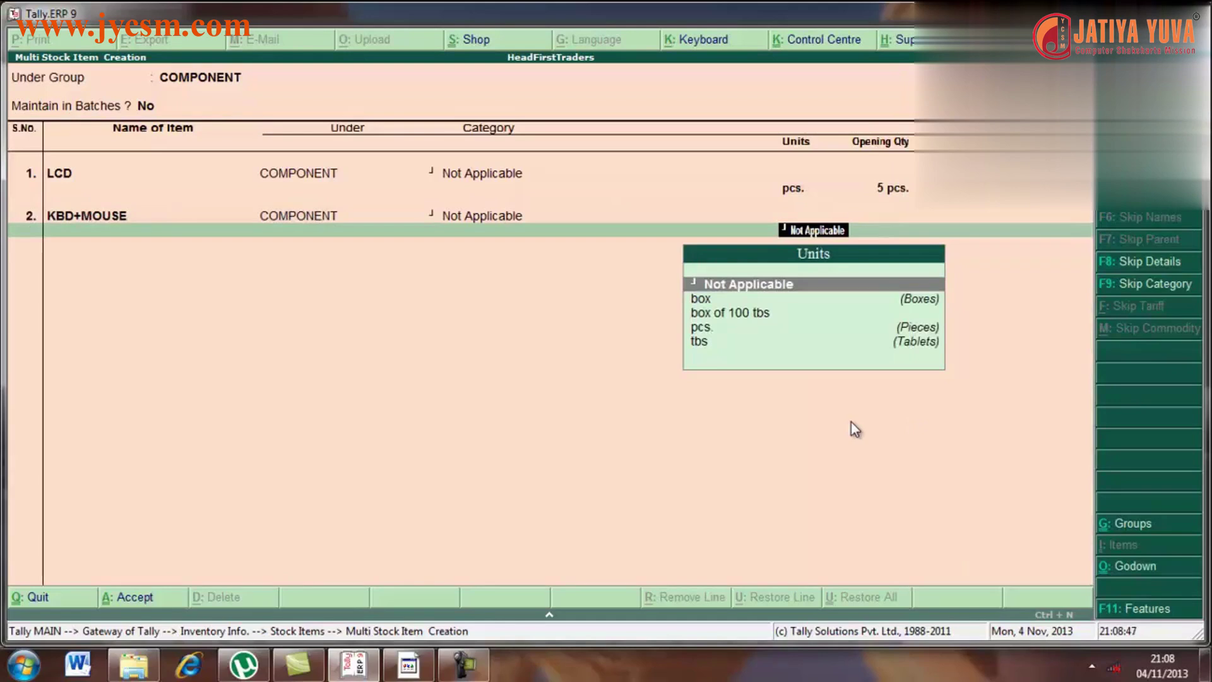
pyautogui.press('Down')
pyautogui.press('Down')
pyautogui.press('Down')
pyautogui.press('Return')
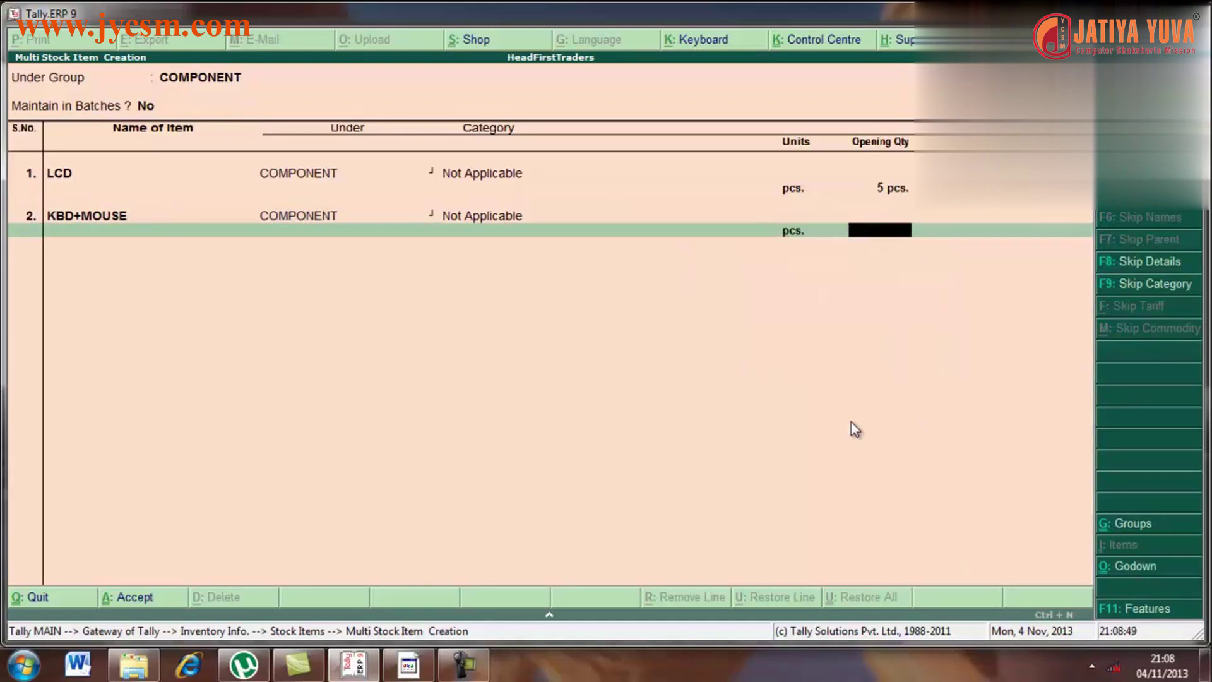
# Set KBD+MOUSE's opening quantity to 5 pcs. and allocate it to the Main Location godown at a rate of 250 per piece
pyautogui.write('5')
pyautogui.press('Return')
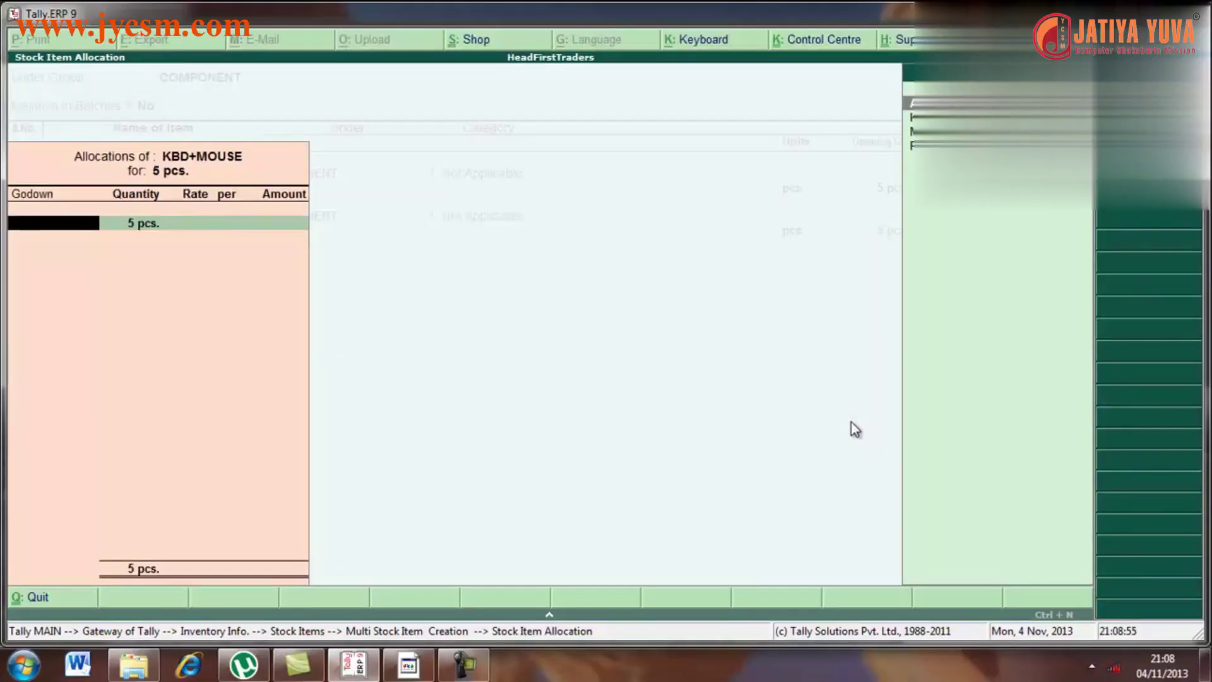
pyautogui.press('Return')
pyautogui.press('Return')
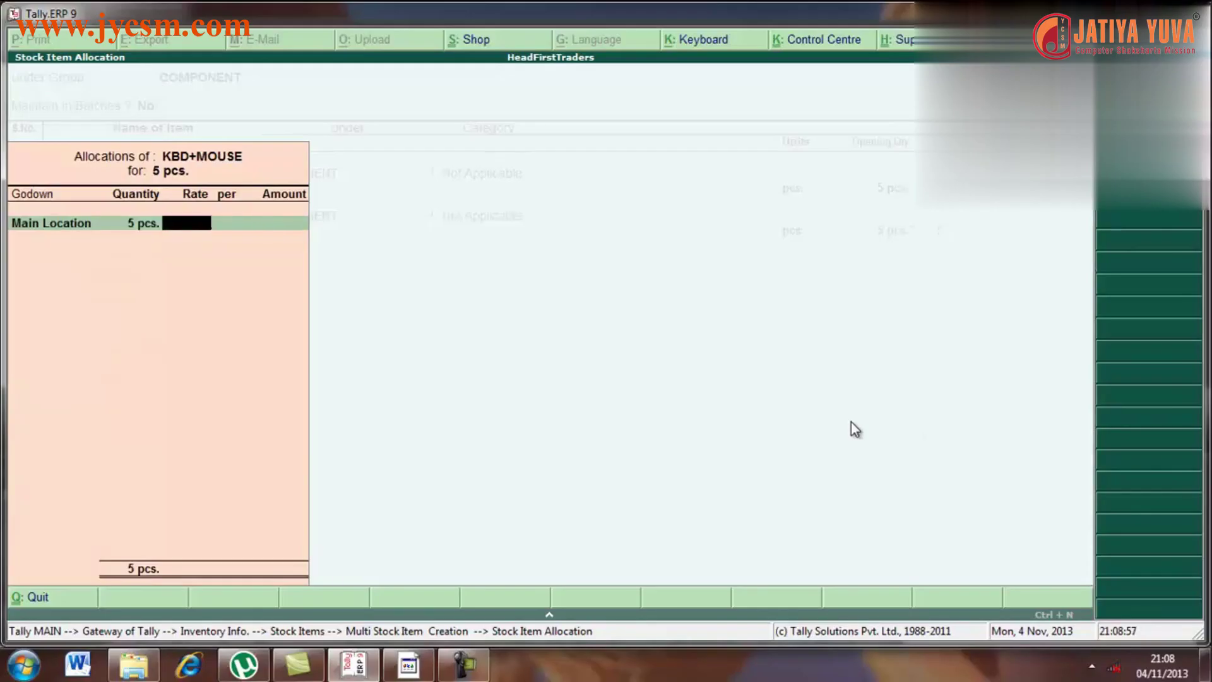
pyautogui.write('250')
pyautogui.press('Return')
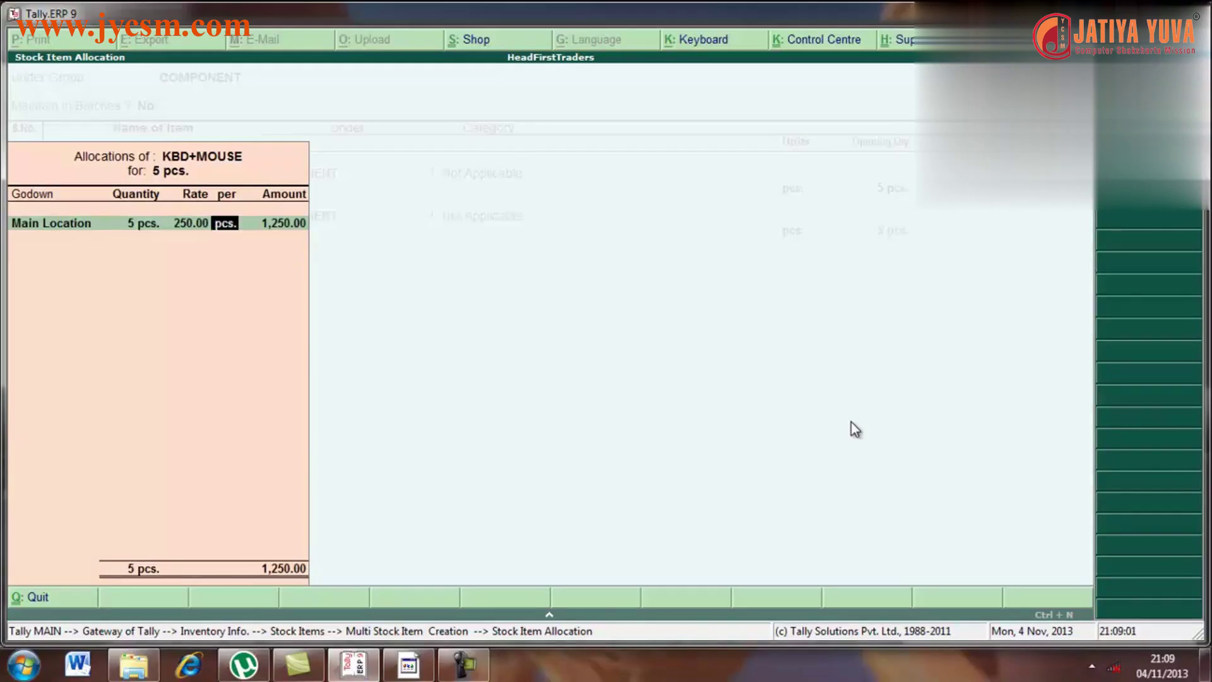
pyautogui.press('Return')
pyautogui.press('Return')
pyautogui.press('Return')
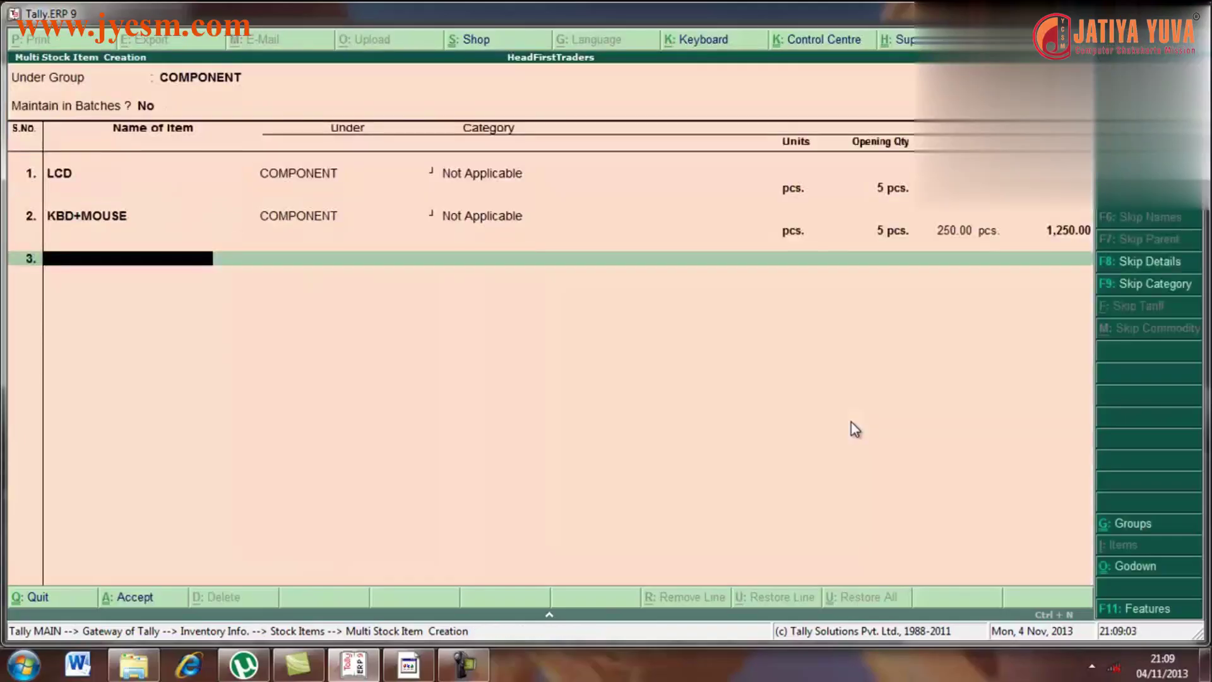
# Add CPU as the third stock item, with category Not Applicable and pcs. as its unit
pyautogui.write('CPU')
pyautogui.press('Return')
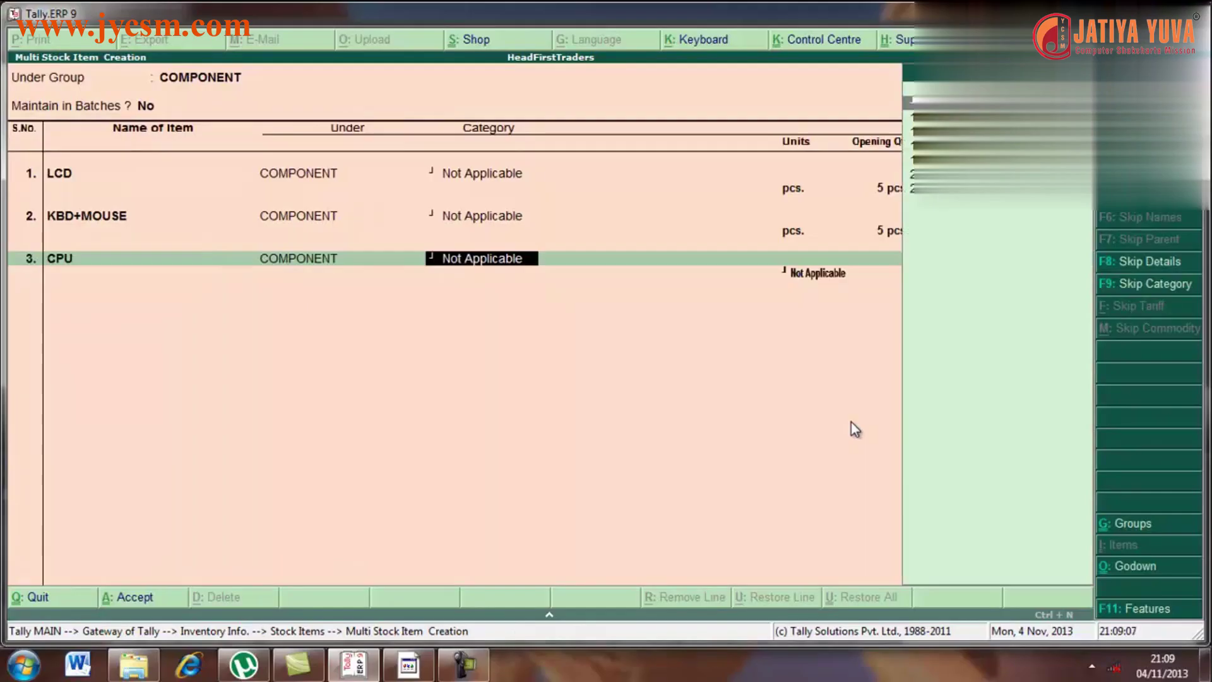
pyautogui.press('Return')
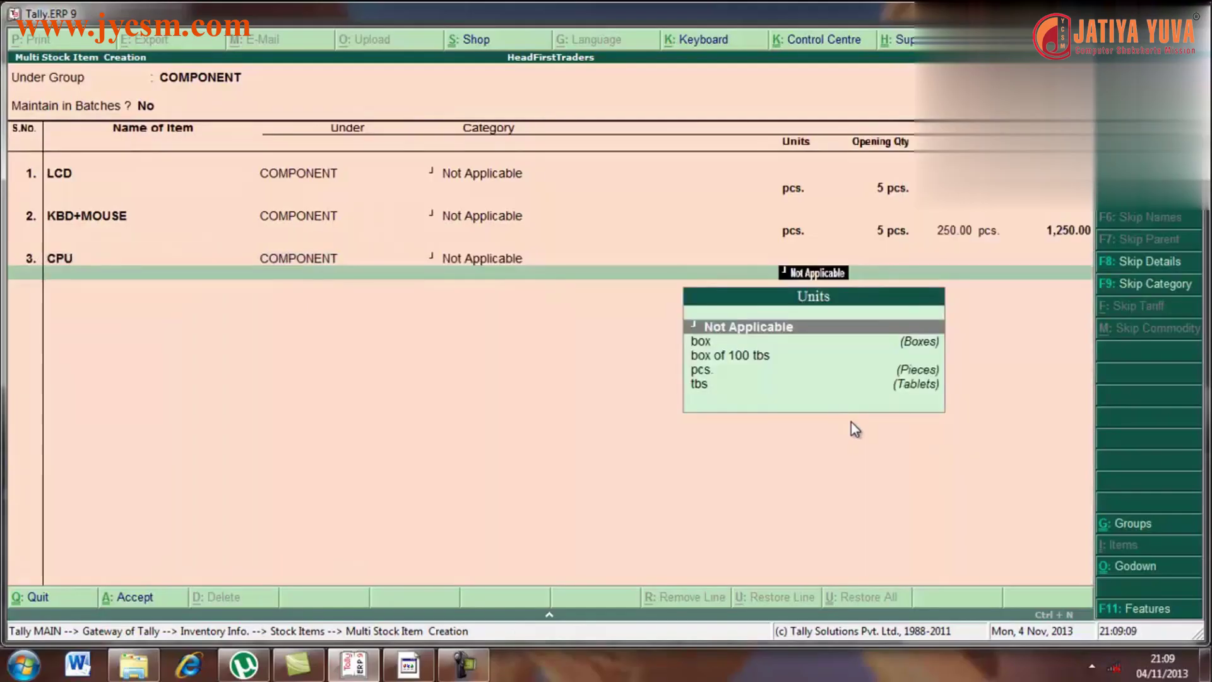
pyautogui.press('Down')
pyautogui.press('Down')
pyautogui.press('Down')
pyautogui.press('Return')
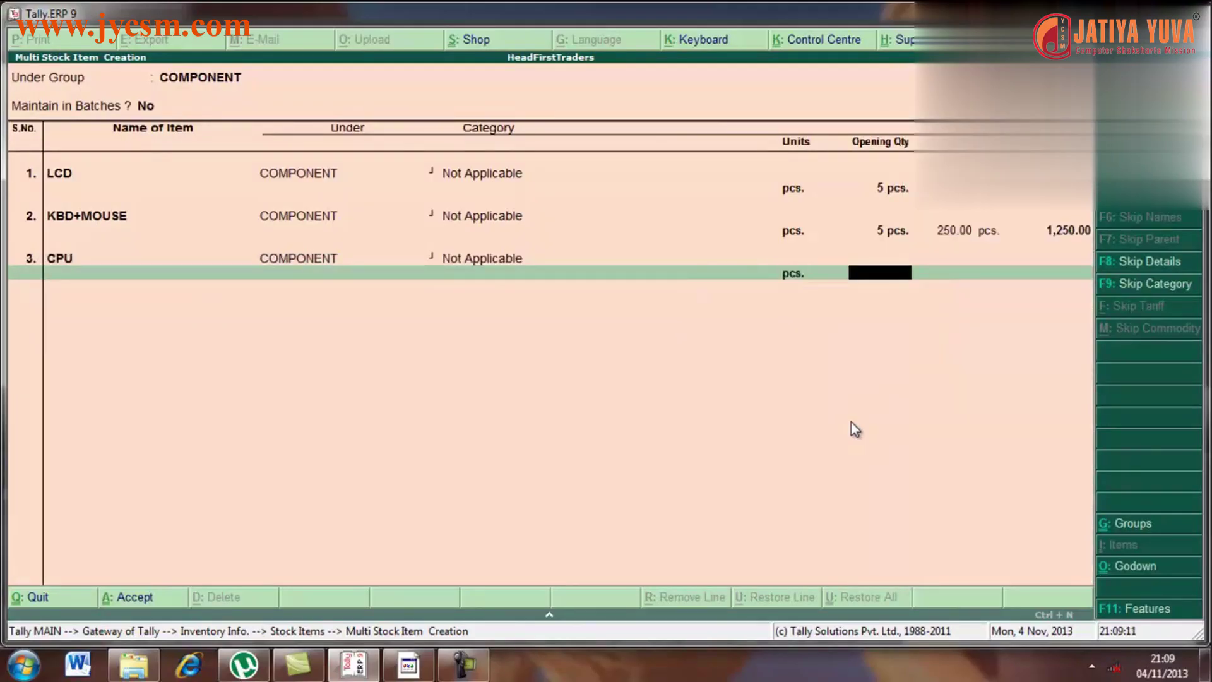
# Set CPU's opening quantity to 5 pcs. and allocate it to the Main Location godown at a rate of 9500 per piece
pyautogui.write('5')
pyautogui.press('Return')
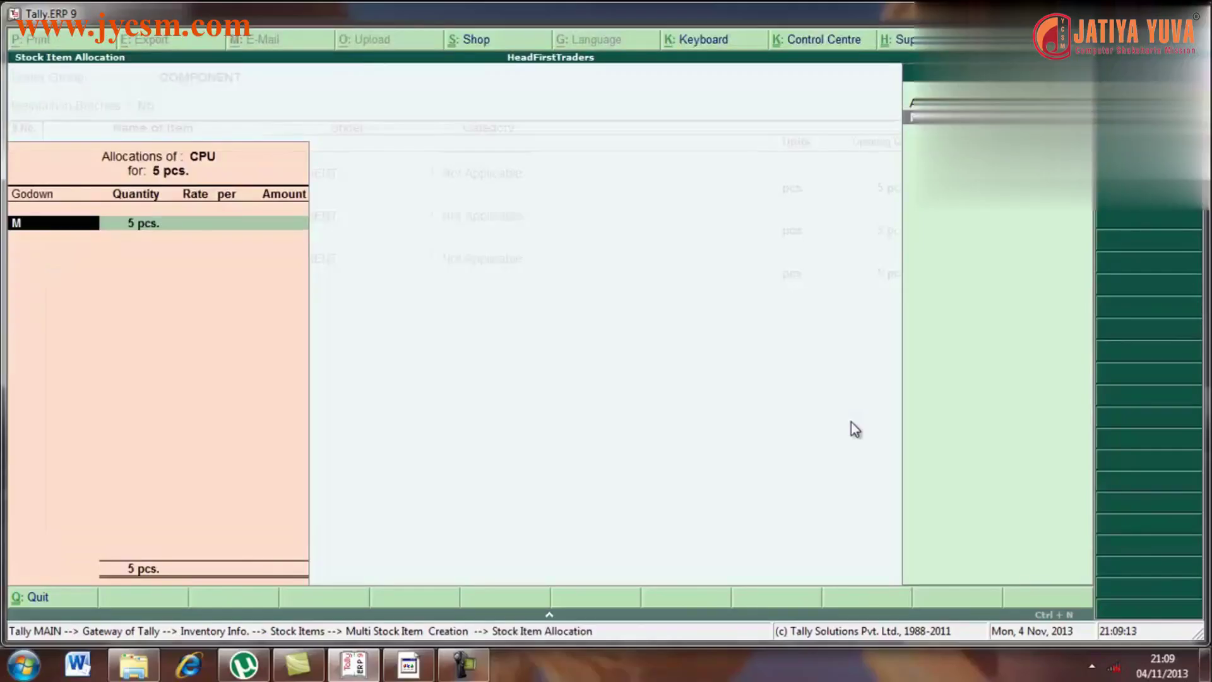
pyautogui.press('Return')
pyautogui.press('Return')
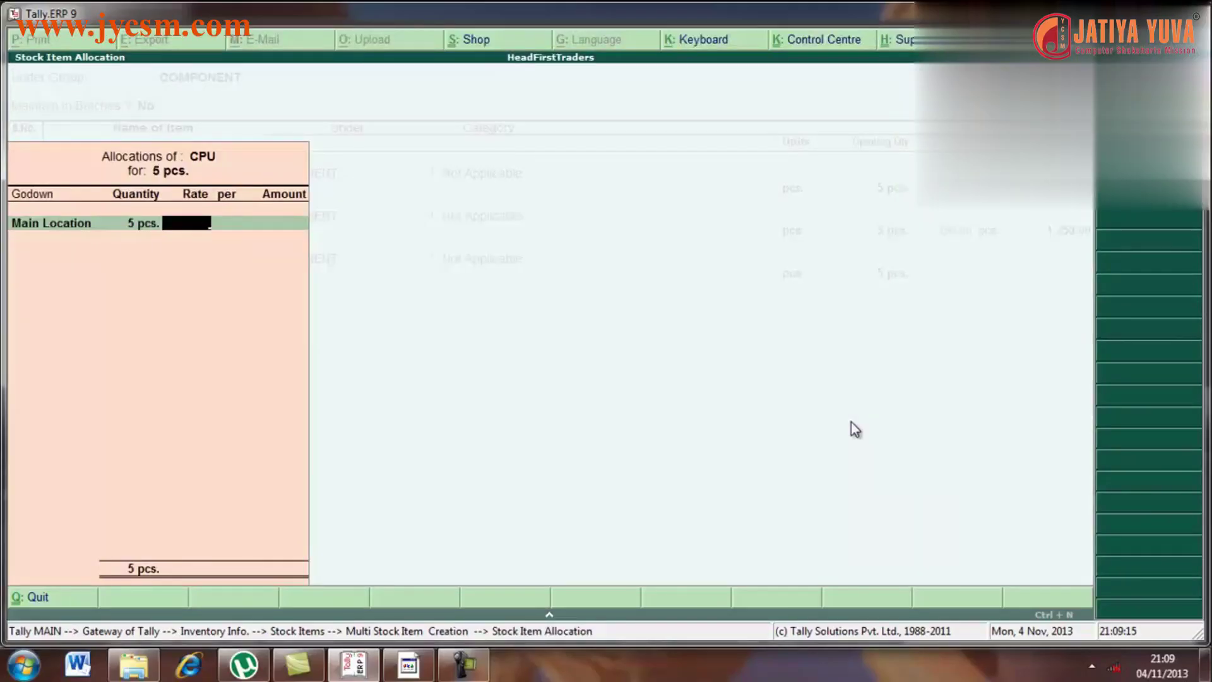
pyautogui.write('9500')
pyautogui.press('Return')
pyautogui.press('Return')
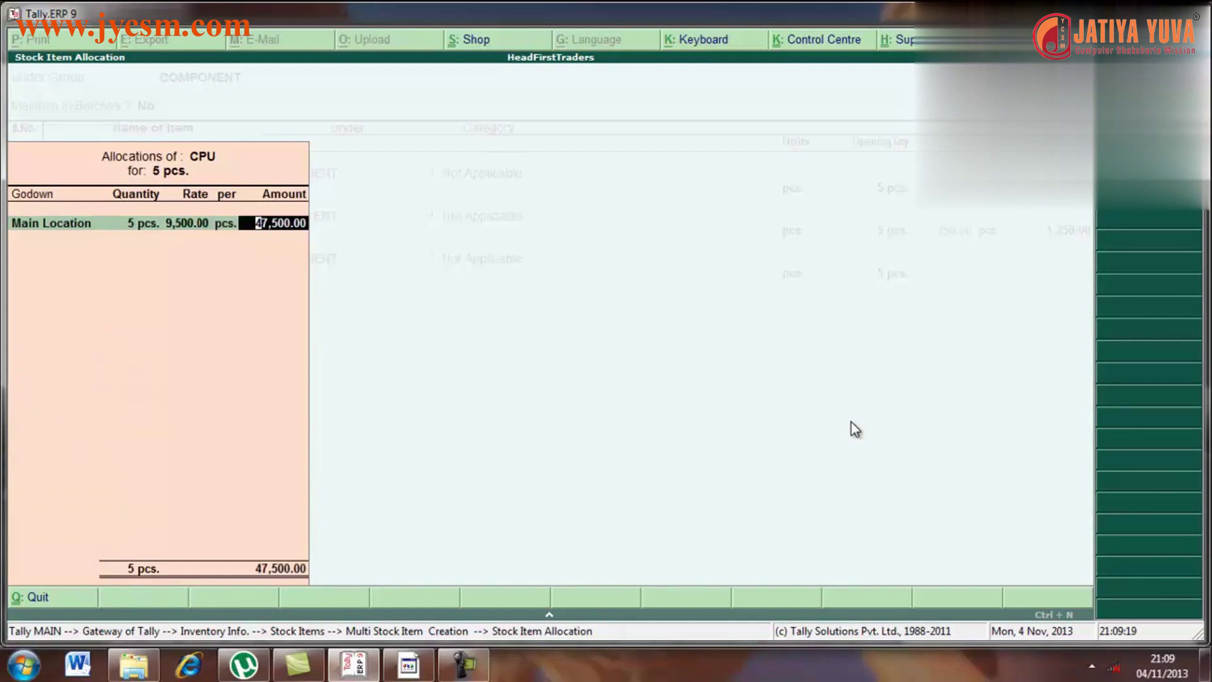
pyautogui.press('Return')
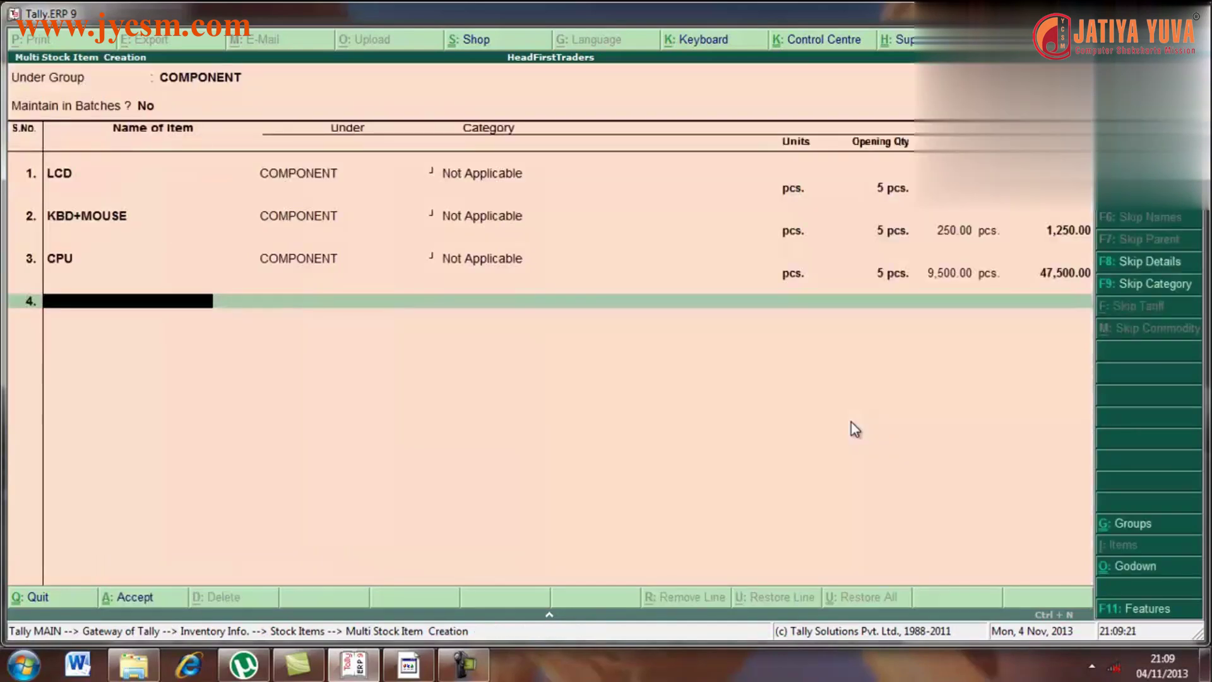
# Add UPS as the fourth stock item, with category Not Applicable and pcs. as its unit
pyautogui.write('UPS')
pyautogui.press('Return')
pyautogui.press('Return')
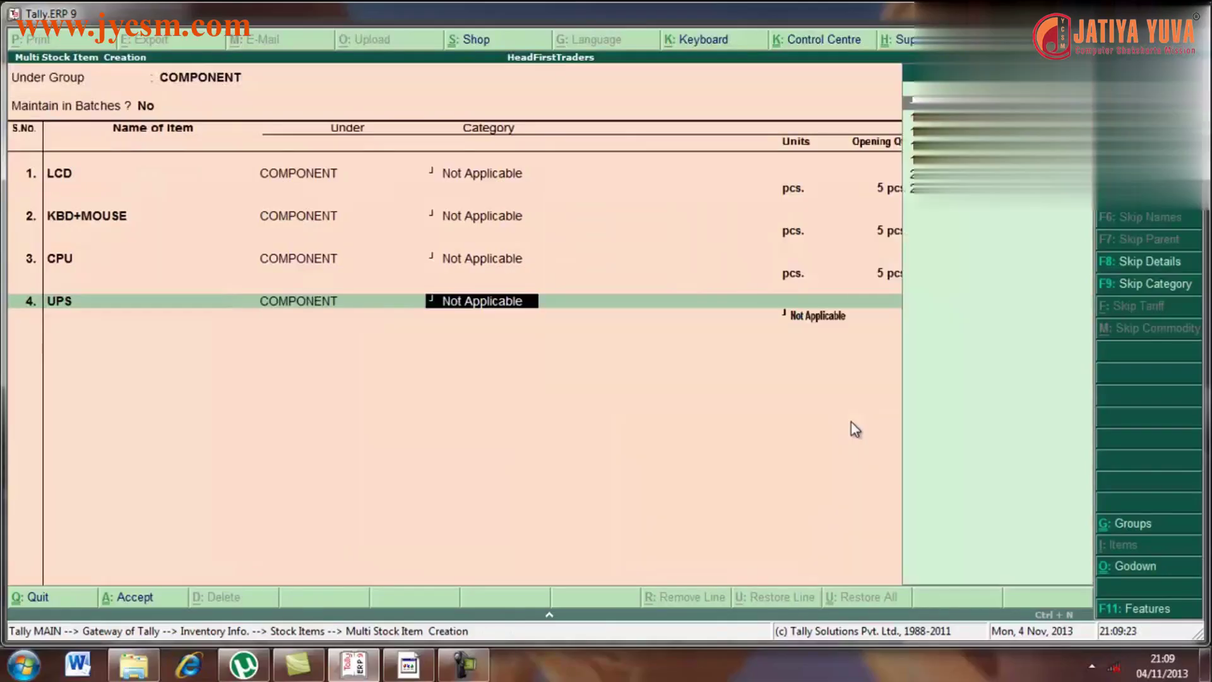
pyautogui.press('Return')
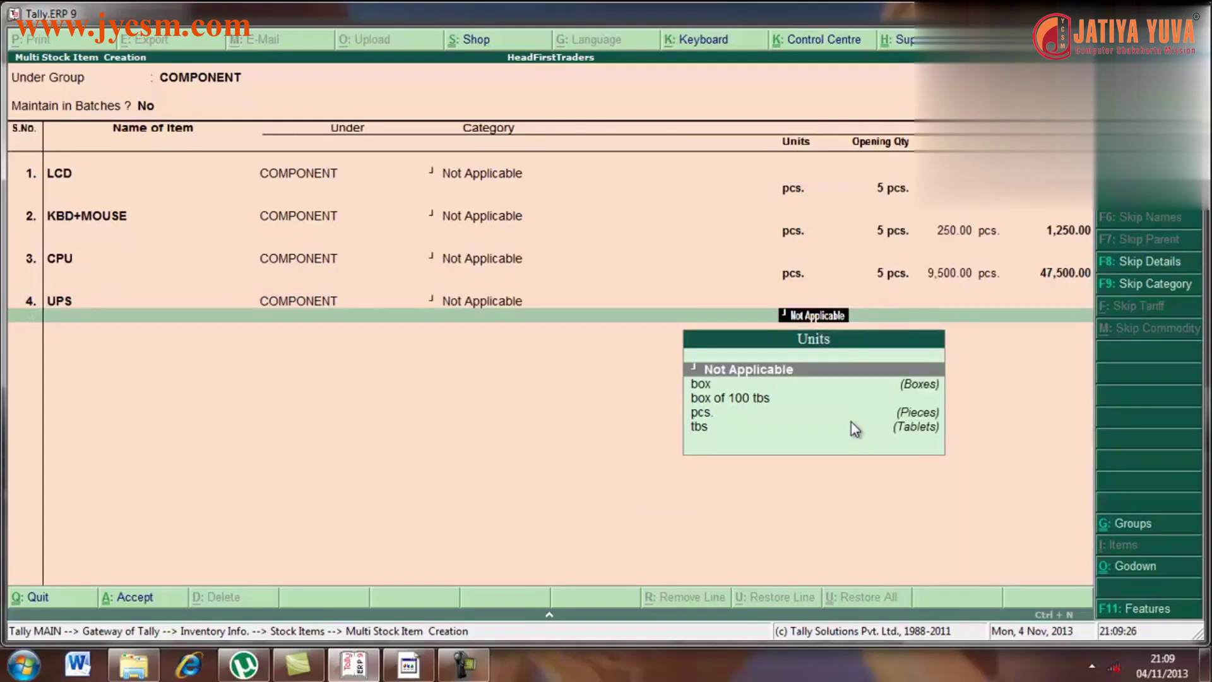
pyautogui.press('Down')
pyautogui.press('Down')
pyautogui.press('Down')
pyautogui.press('Return')
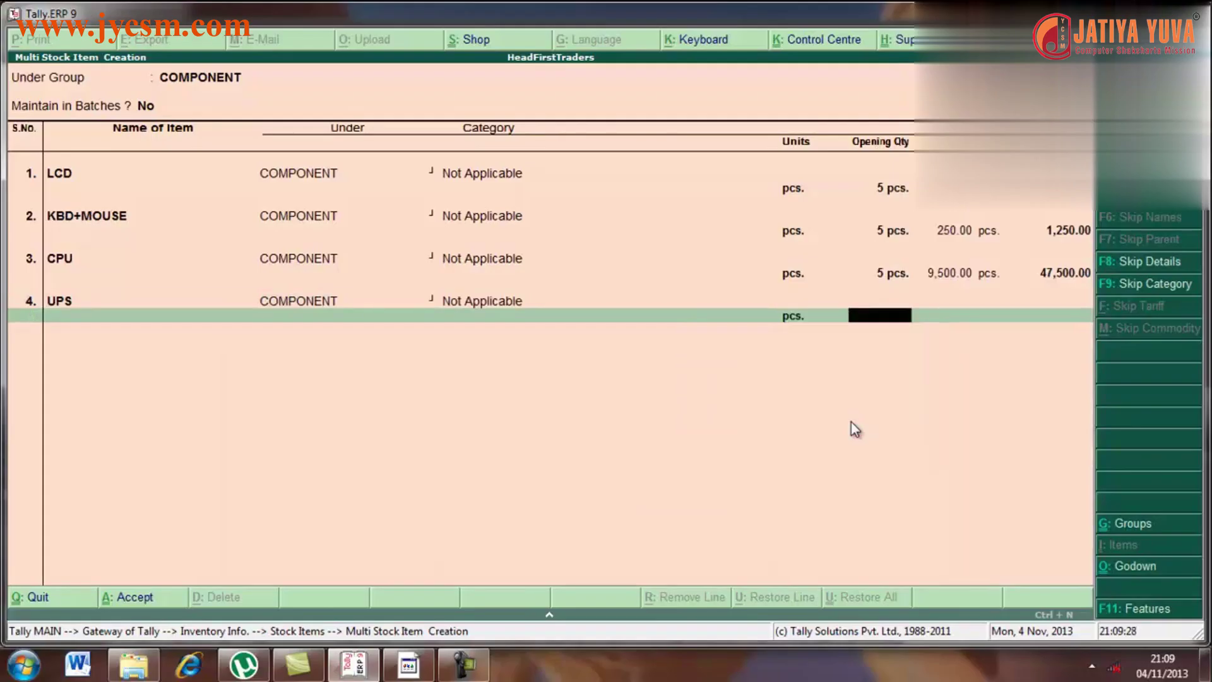
# Set UPS's opening quantity to 10 pcs. and allocate it to the Main Location godown at a rate of 1500 per piece
pyautogui.write('10')
pyautogui.press('Return')
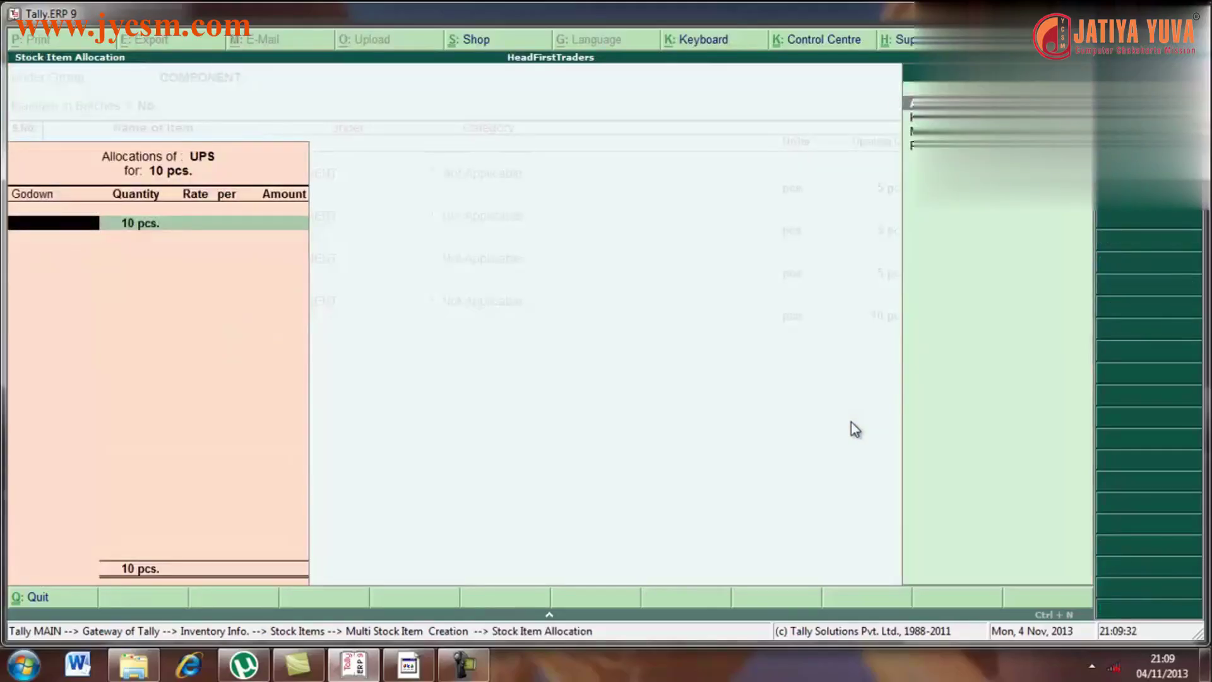
pyautogui.press('Return')
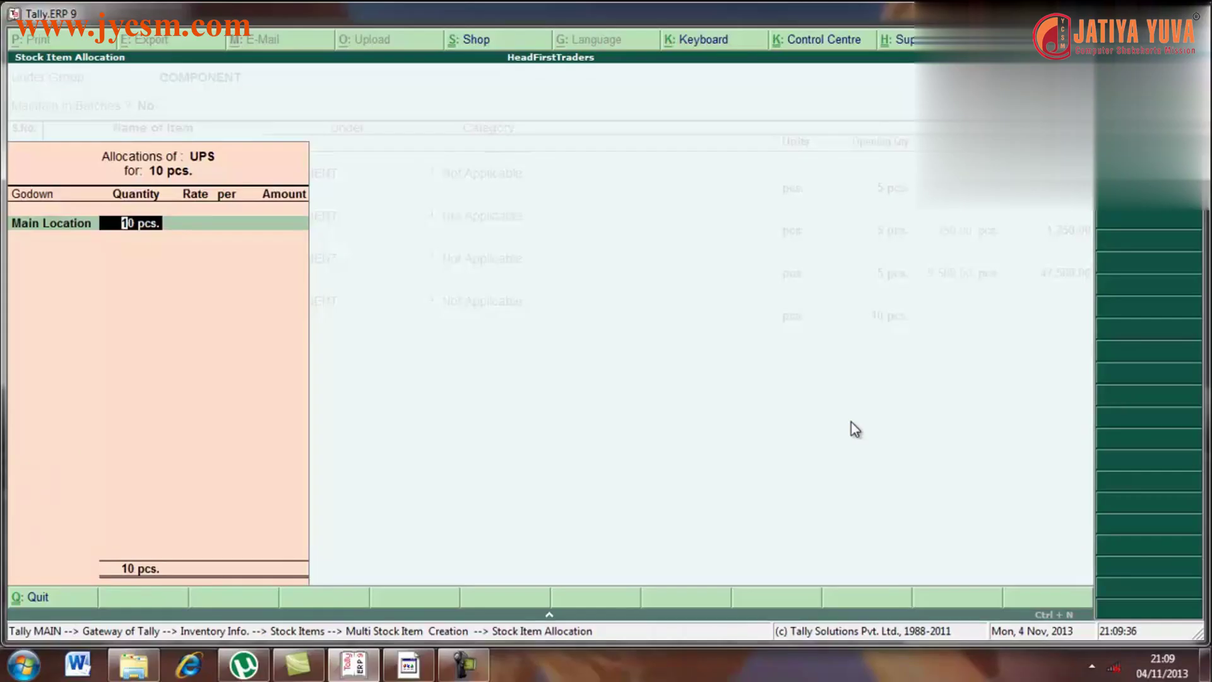
pyautogui.press('Return')
pyautogui.write('1500')
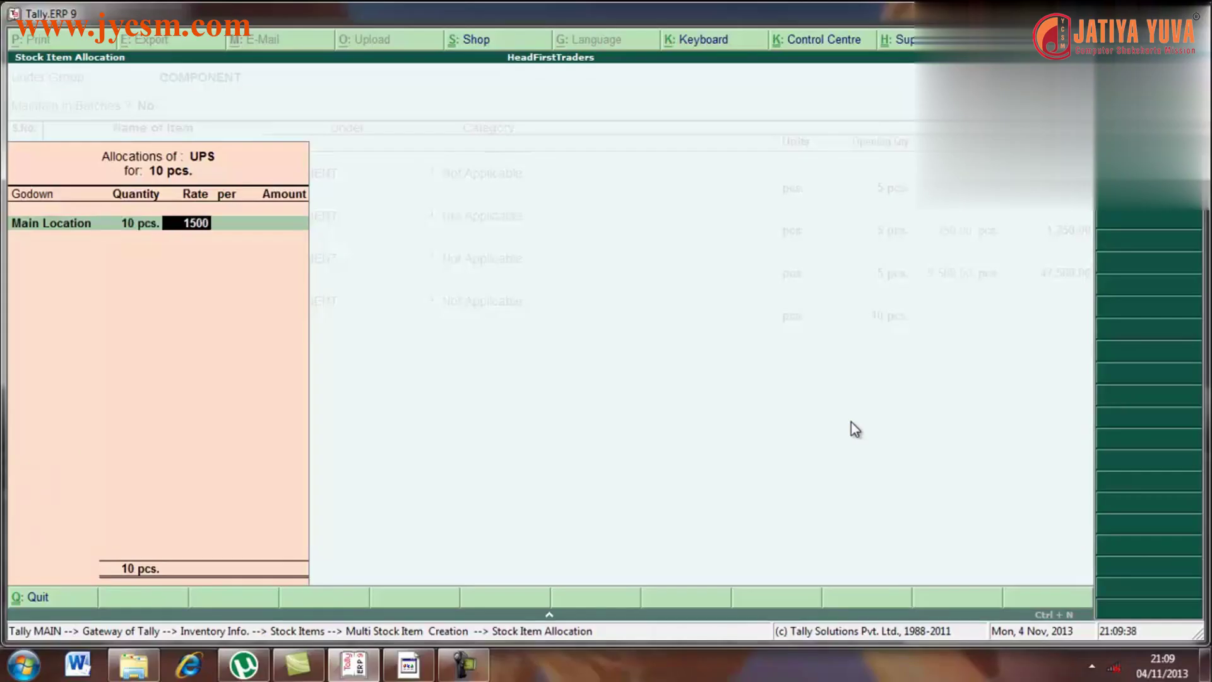
pyautogui.press('Return')
pyautogui.press('Return')
pyautogui.press('Return')
# Add SPEAKER as the fifth stock item, with category Not Applicable and pcs. as its unit
pyautogui.write('SPEAKER')
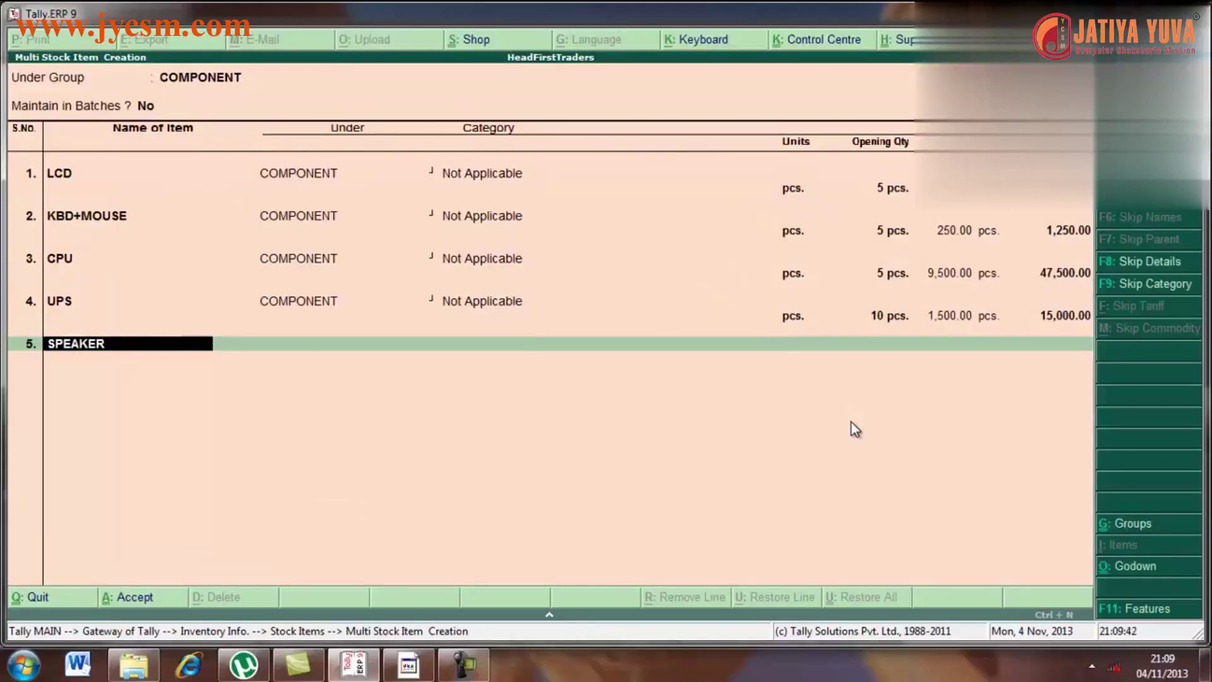
pyautogui.press('Return')
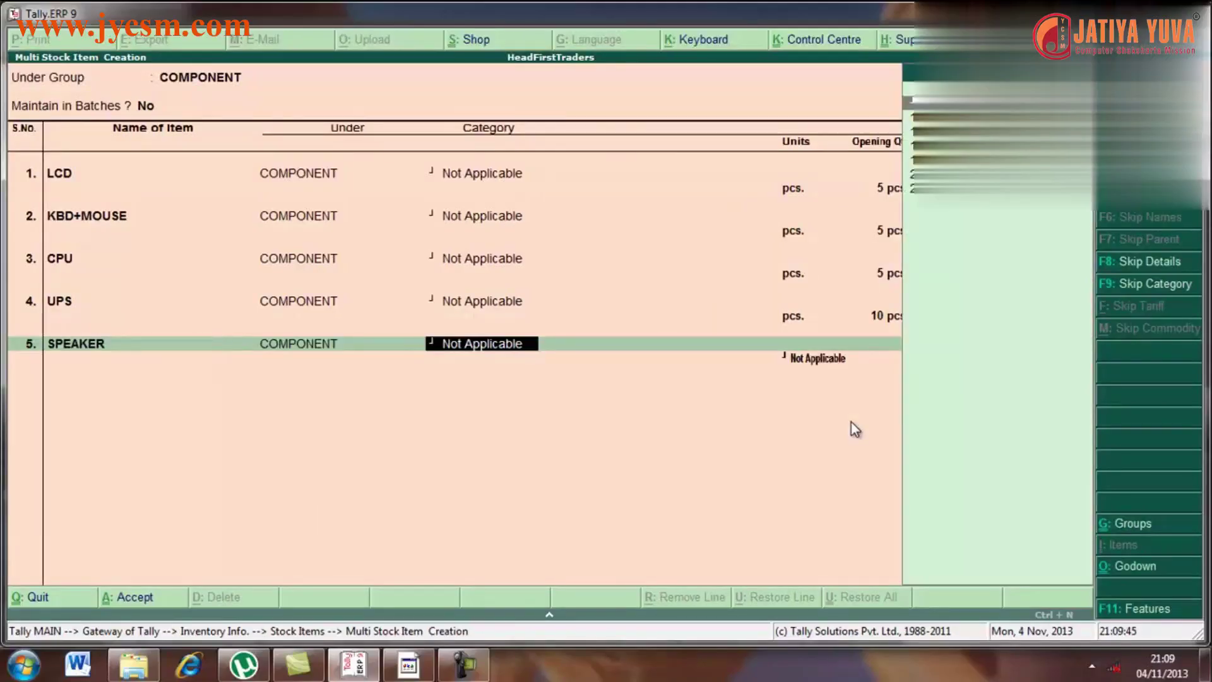
pyautogui.press('Return')
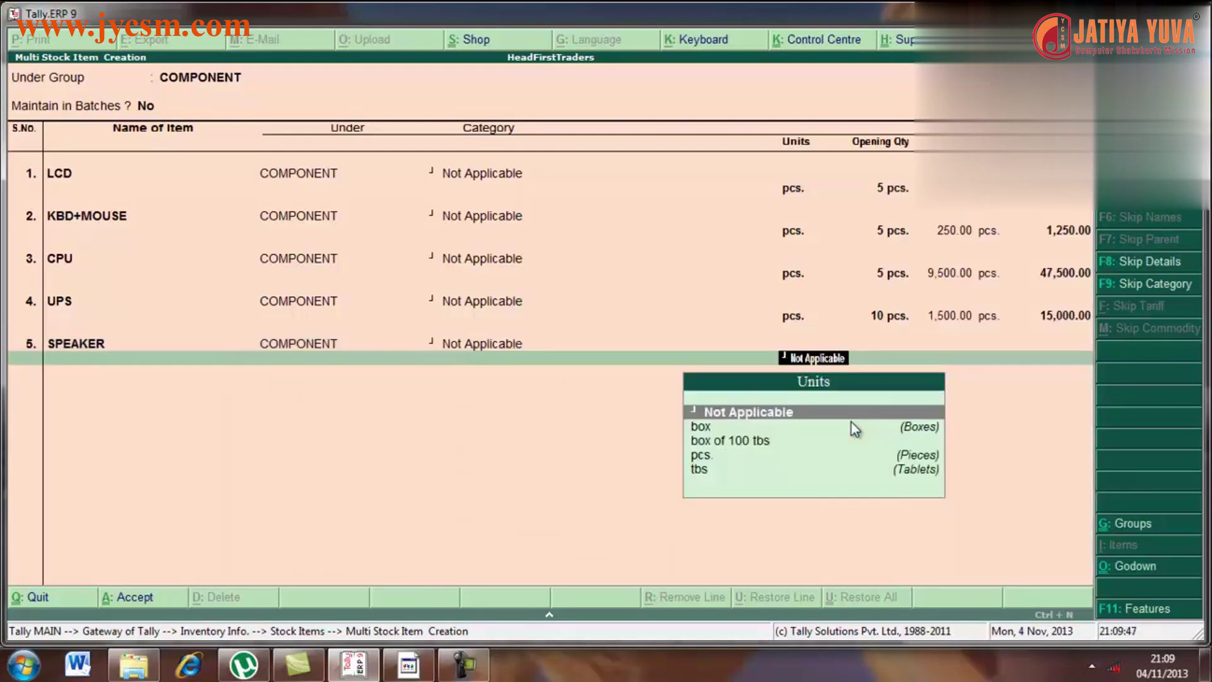
pyautogui.press('Down')
pyautogui.press('Down')
pyautogui.press('Down')
pyautogui.press('Return')
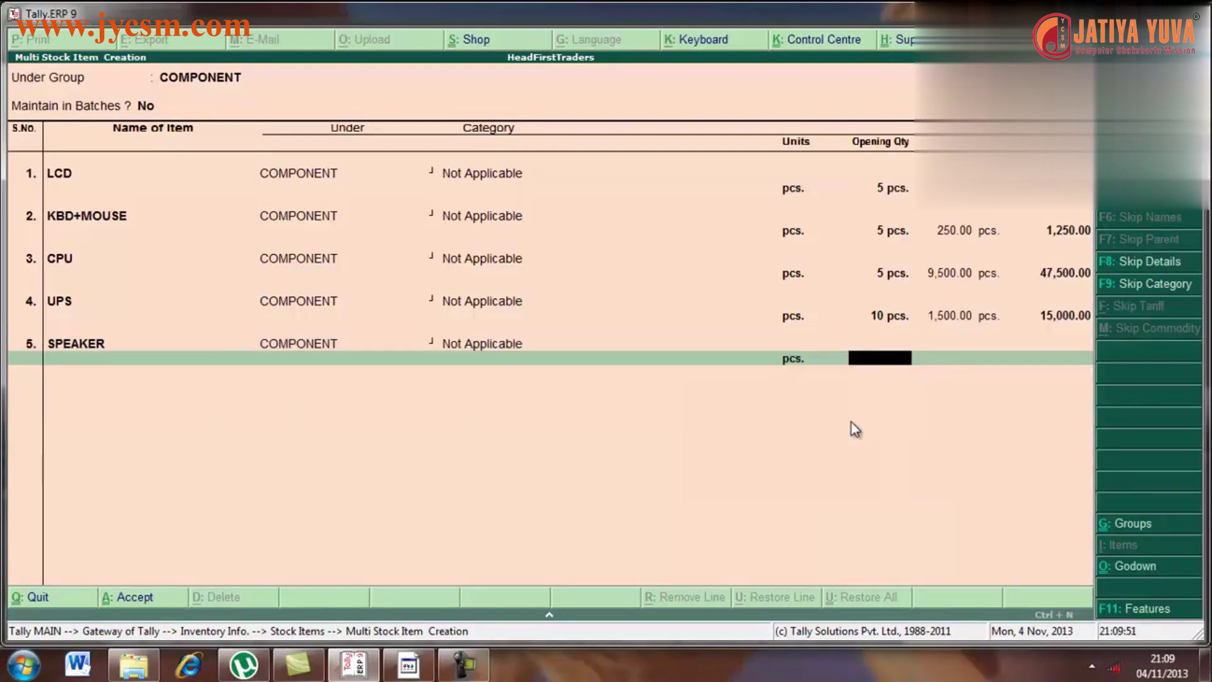
# Allocate an opening quantity of 12 pcs. of SPEAKER to Main Location at 950 per piece, and save the list of stock items
pyautogui.write('12')
pyautogui.press('Return')
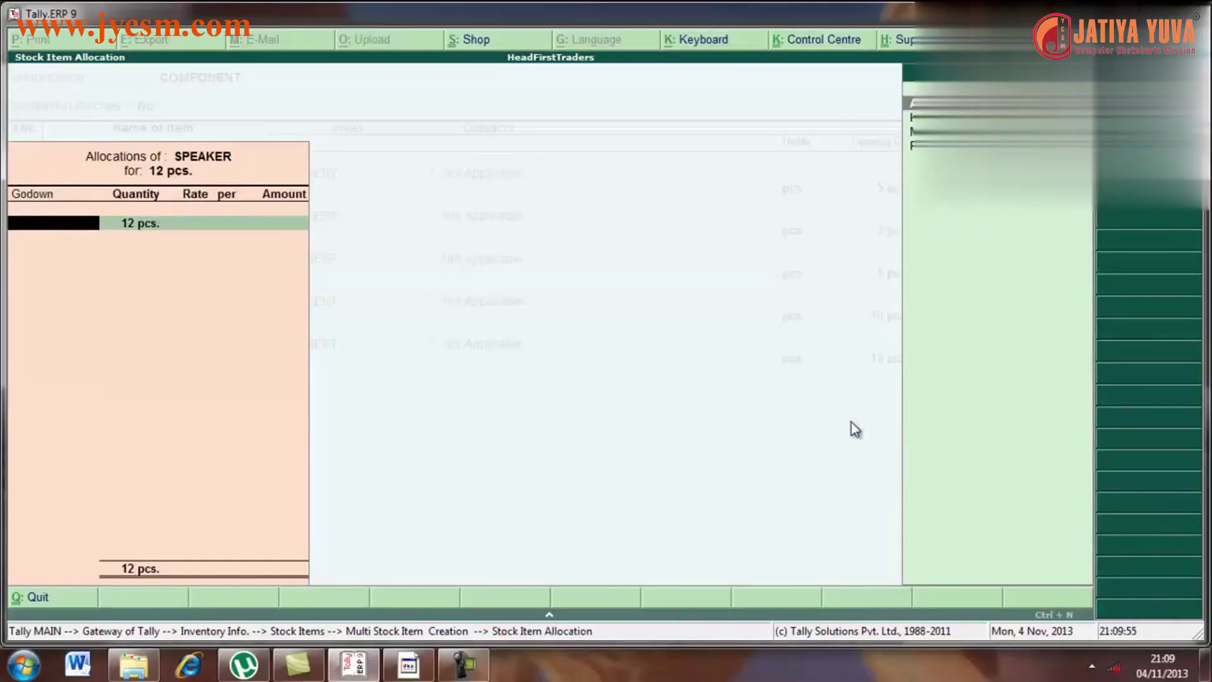
pyautogui.press('Return')
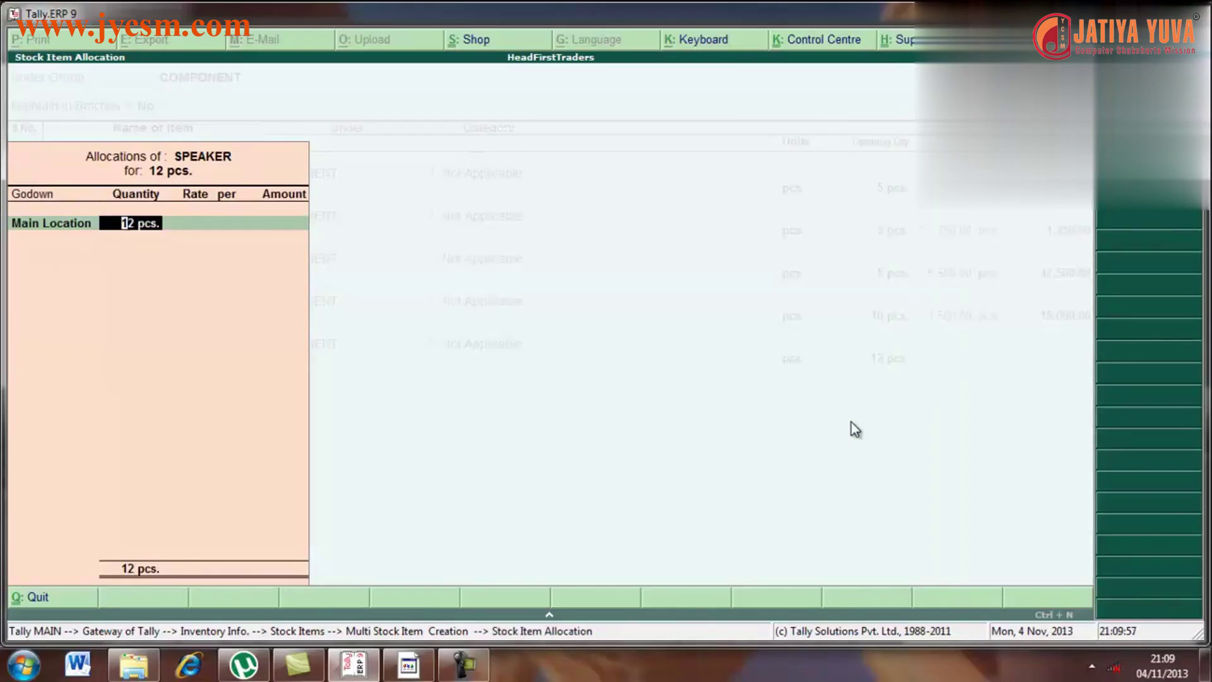
pyautogui.press('Return')
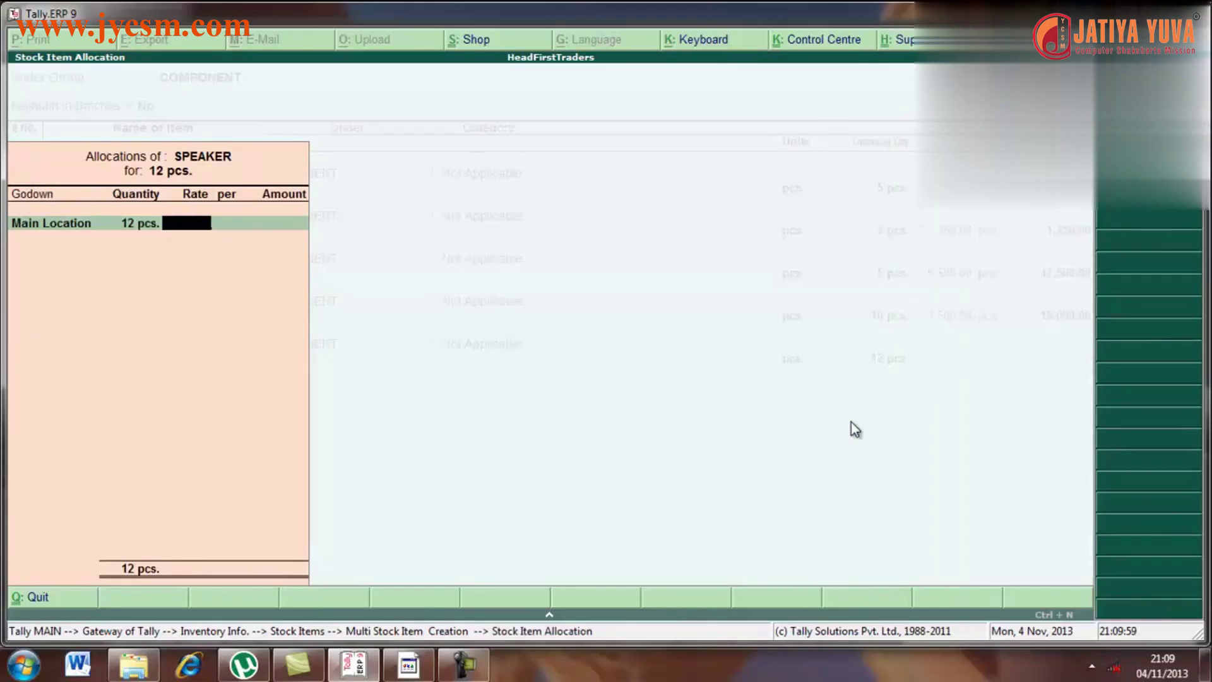
pyautogui.write('950')
pyautogui.press('Return')
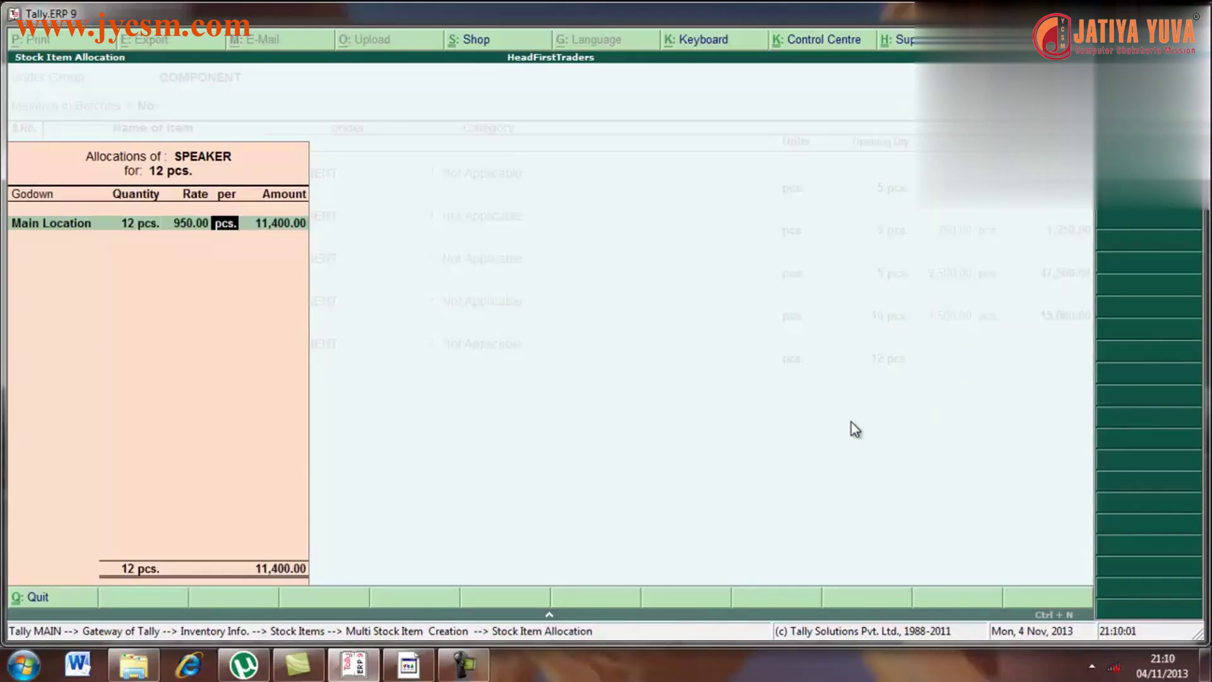
pyautogui.press('Return')
pyautogui.press('Return')
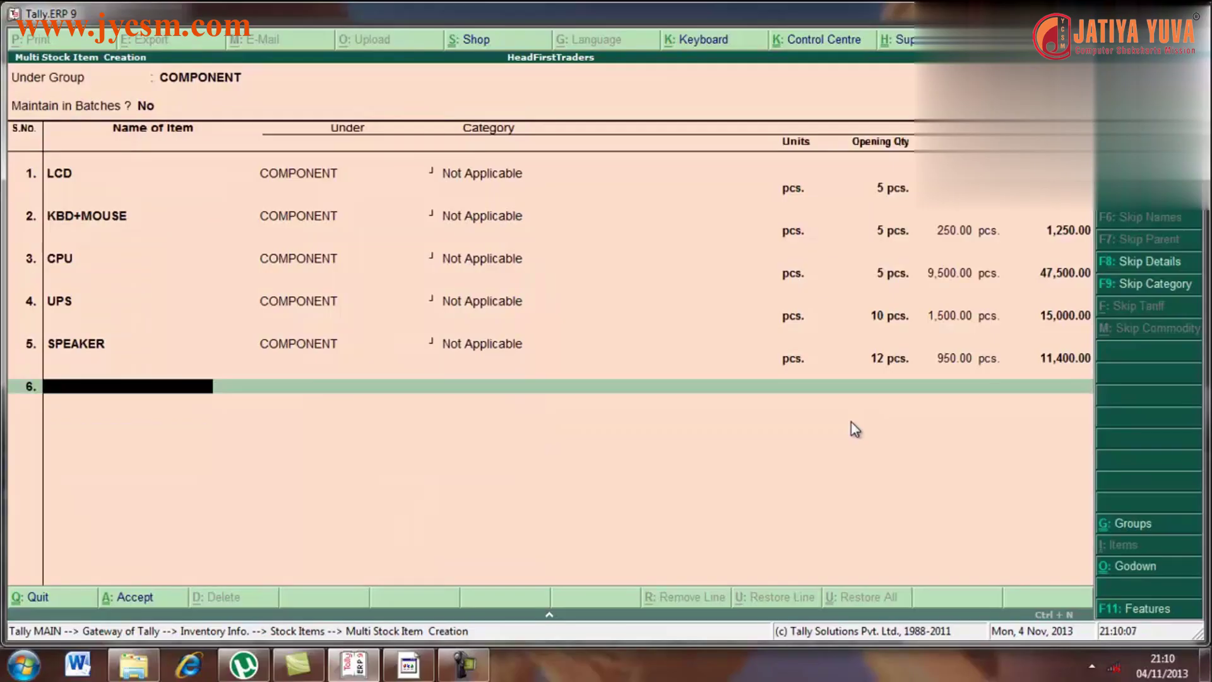
pyautogui.press('Return')
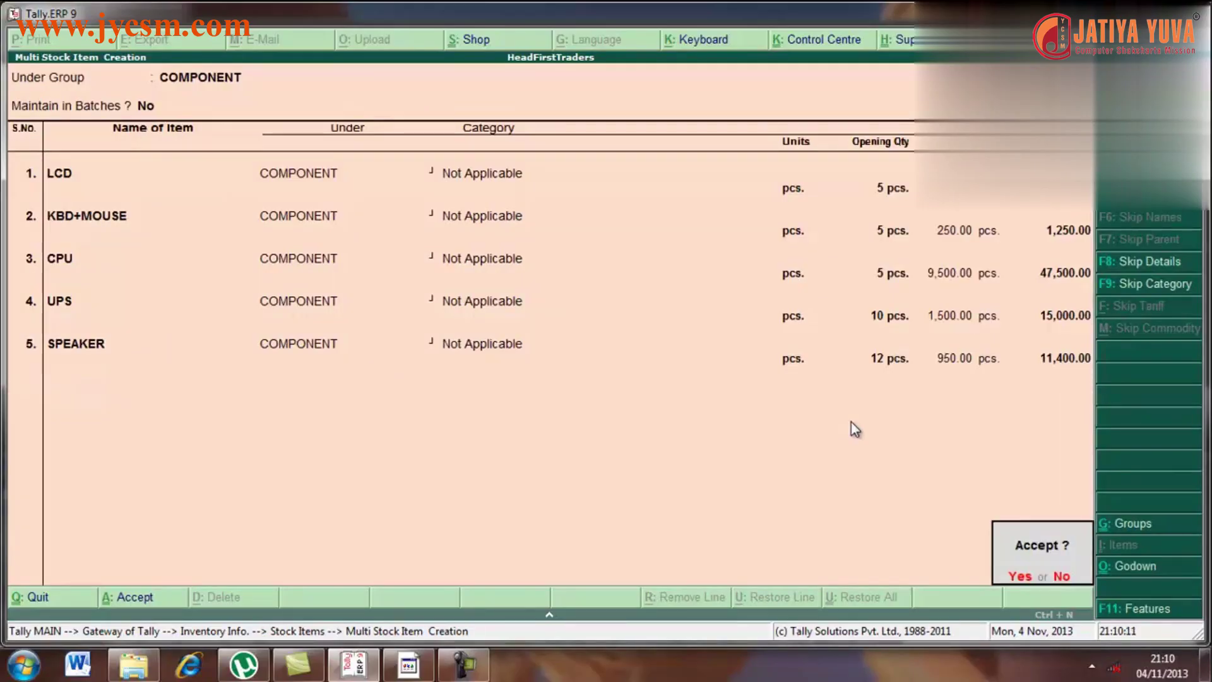
pyautogui.press('Return')
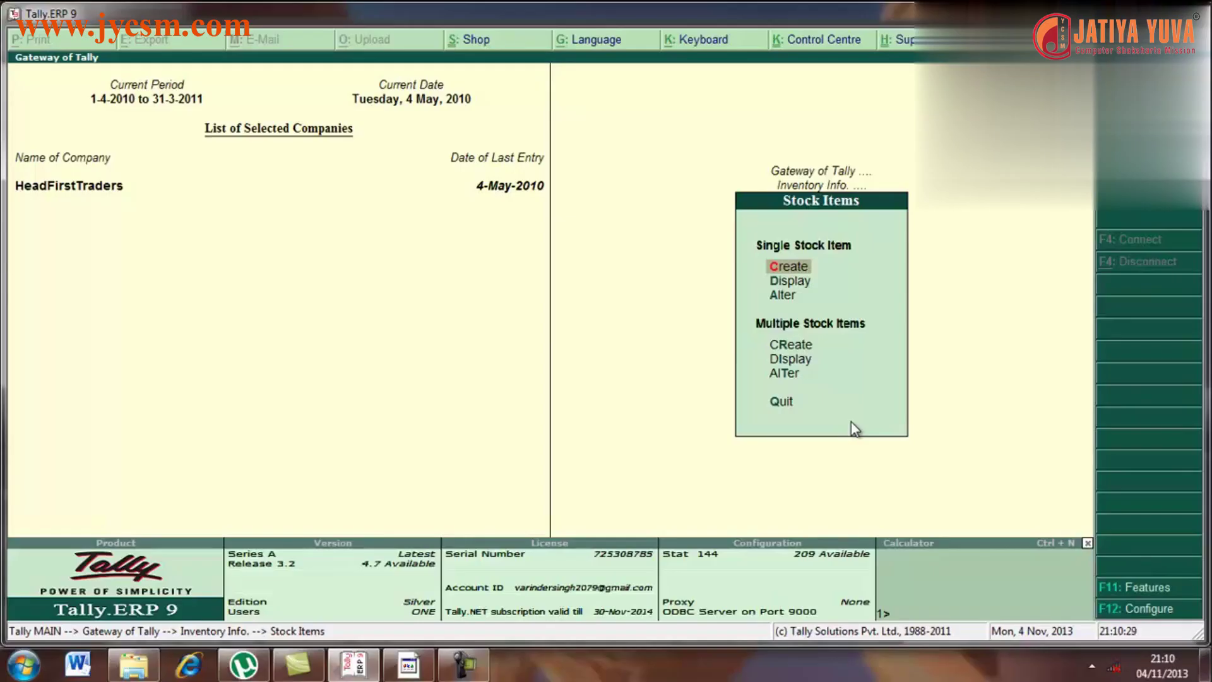
# Begin creating a single stock item named COMPUTER DESKTOP, without adding a name in another language
pyautogui.press('Return')
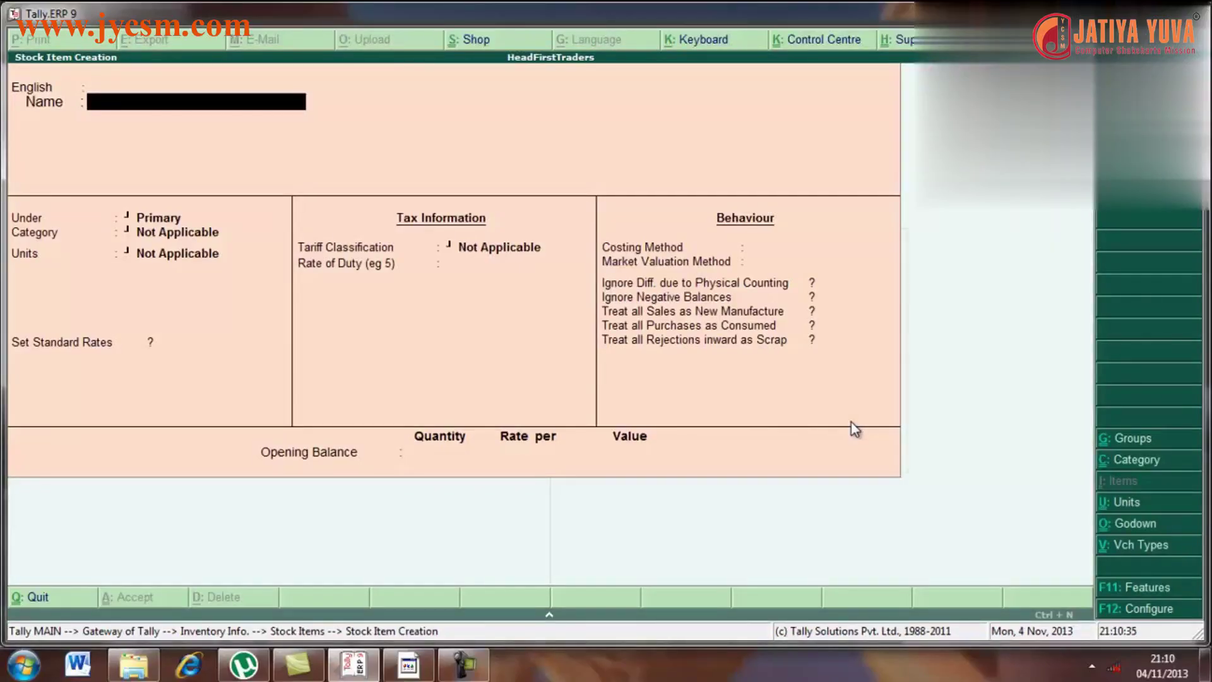
pyautogui.write('COMPUTER')
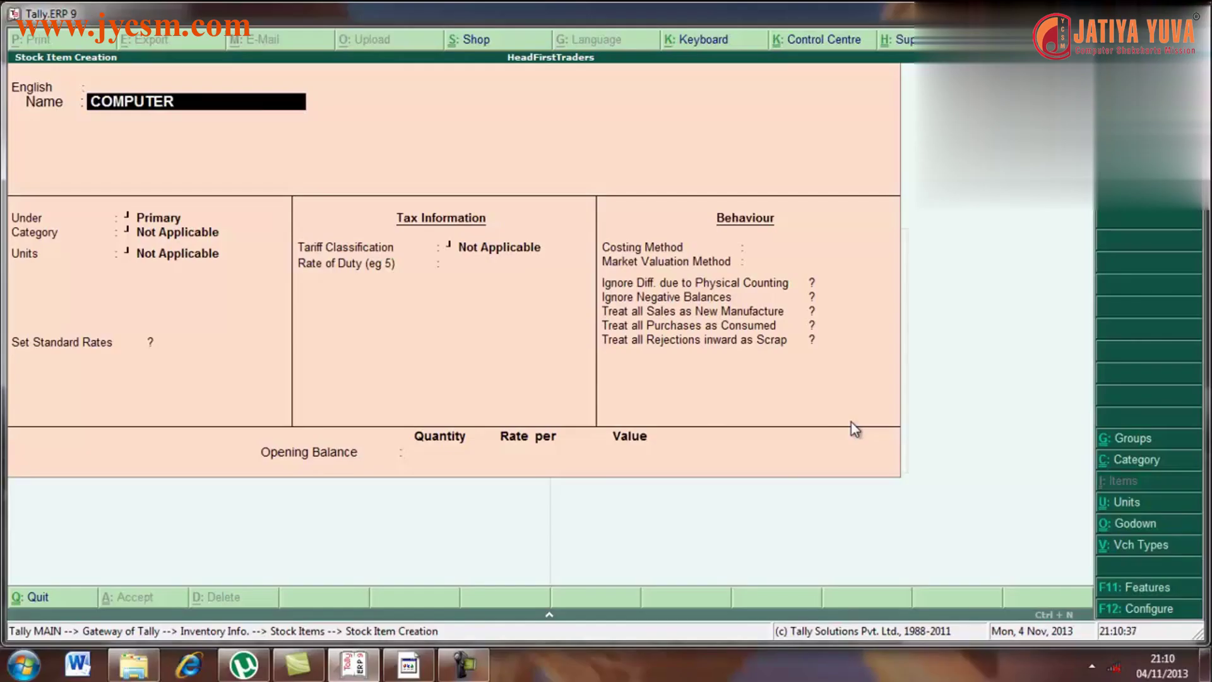
pyautogui.write(' KE')
pyautogui.press('BackSpace')
pyautogui.press('BackSpace')
pyautogui.write('DESKTOP')
pyautogui.press('Return')
pyautogui.press('Return')
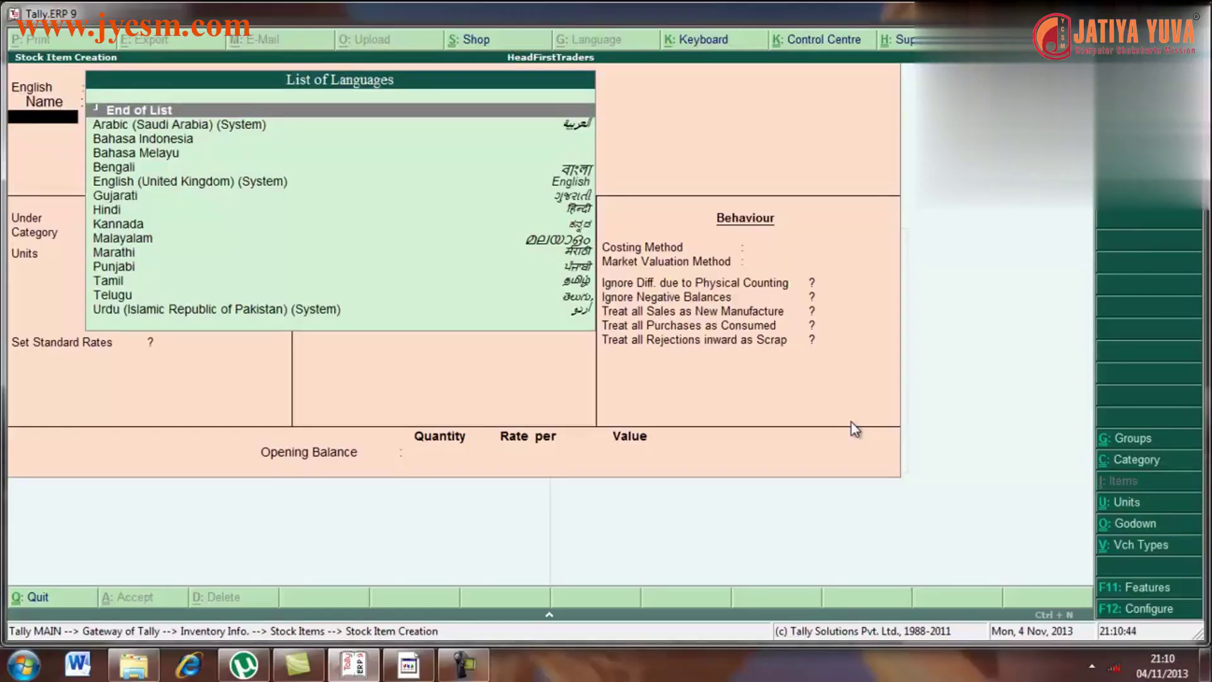
pyautogui.press('Return')
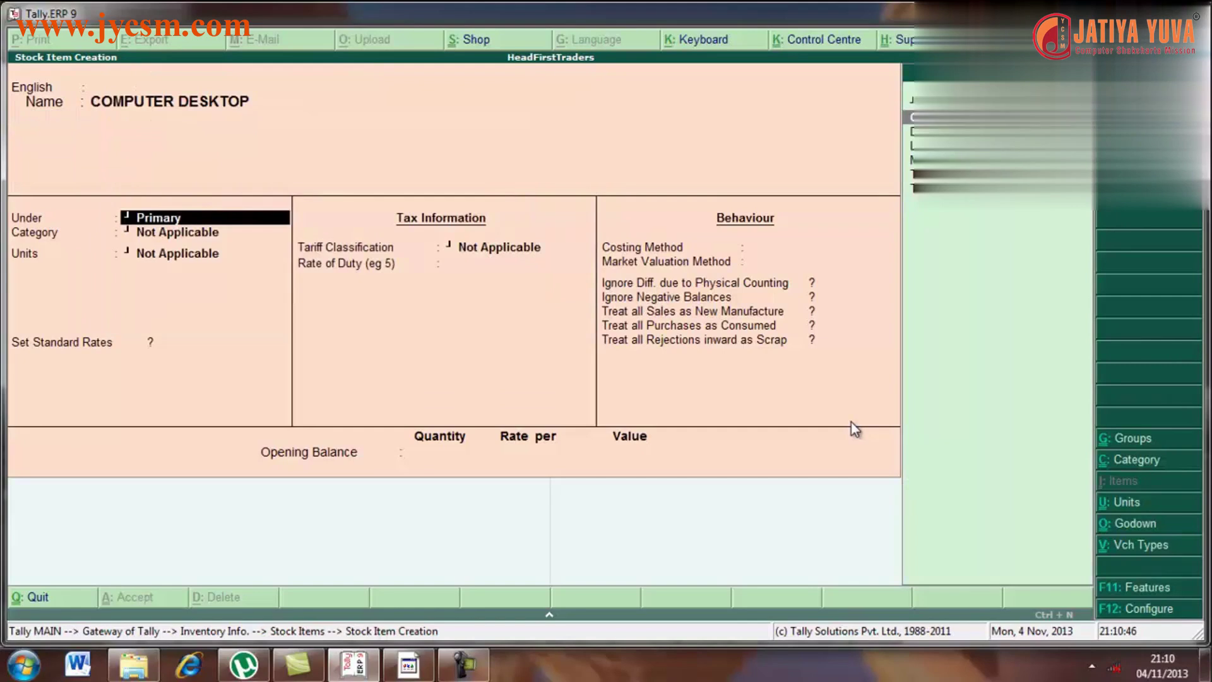
# Place COMPUTER DESKTOP under the COMPONENT group, with category Not Applicable and pcs. as its unit
pyautogui.press('Return')
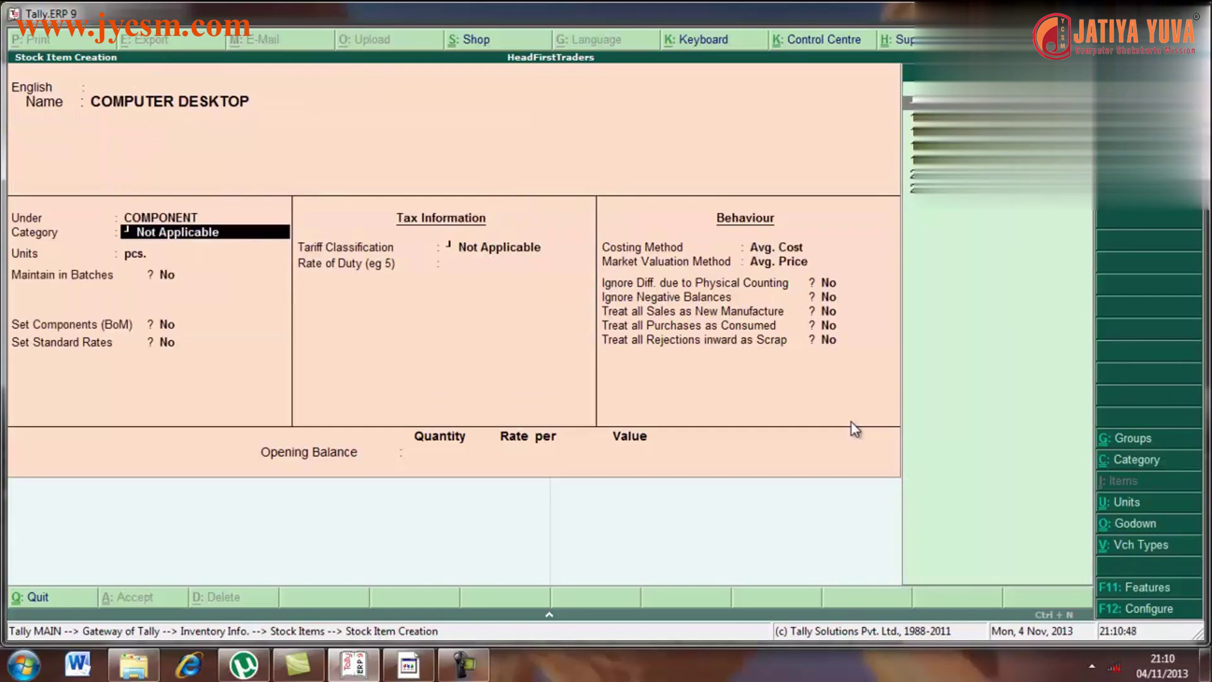
pyautogui.press('Return')
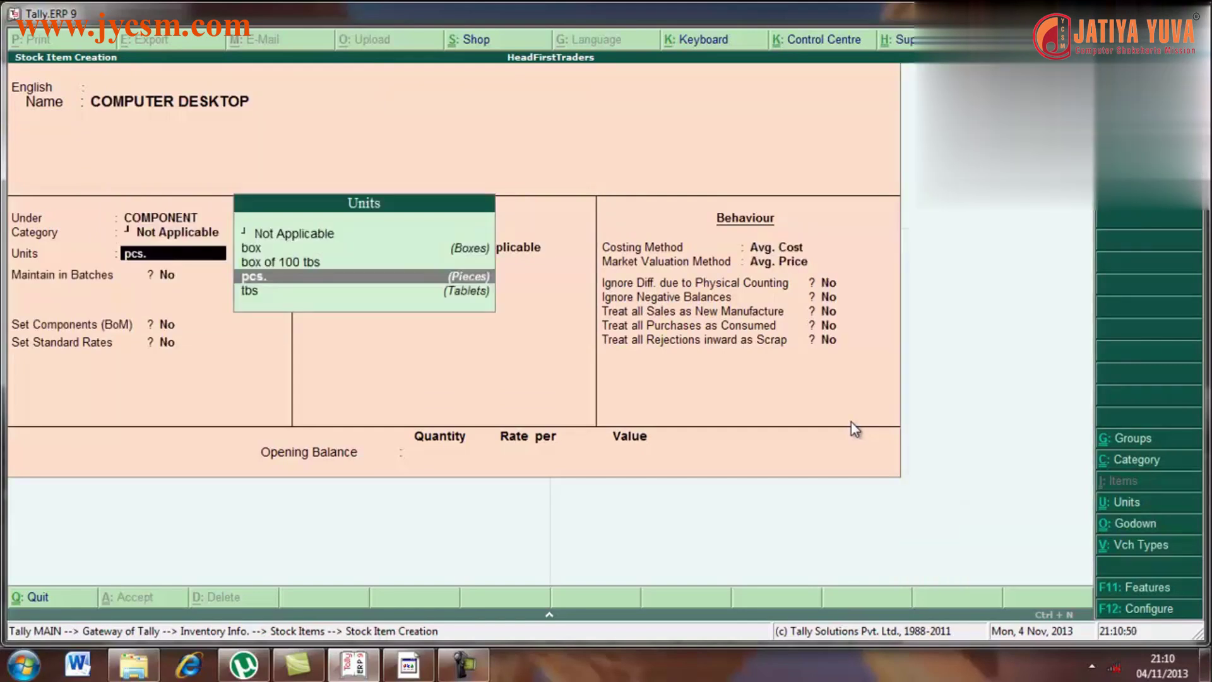
pyautogui.press('Return')
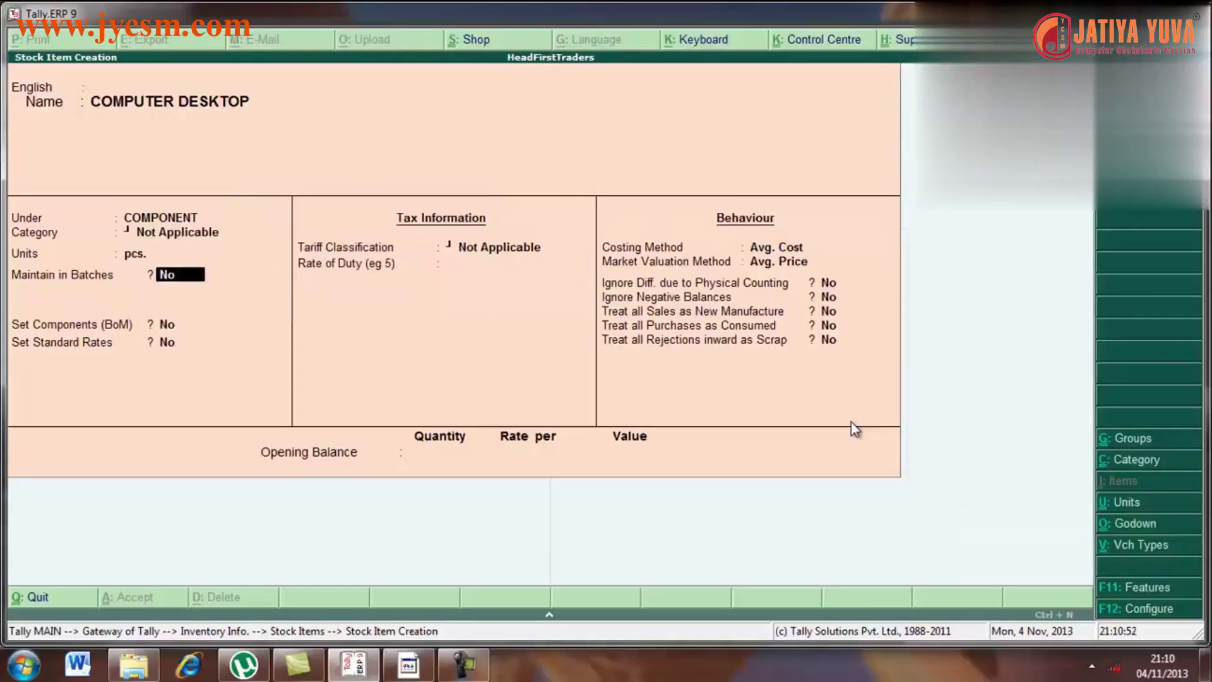
# Enable components for COMPUTER DESKTOP without batches, and start a BOM named COMPUTER DESKTOP with 1 pcs. as the unit of manufacture
pyautogui.press('Return')
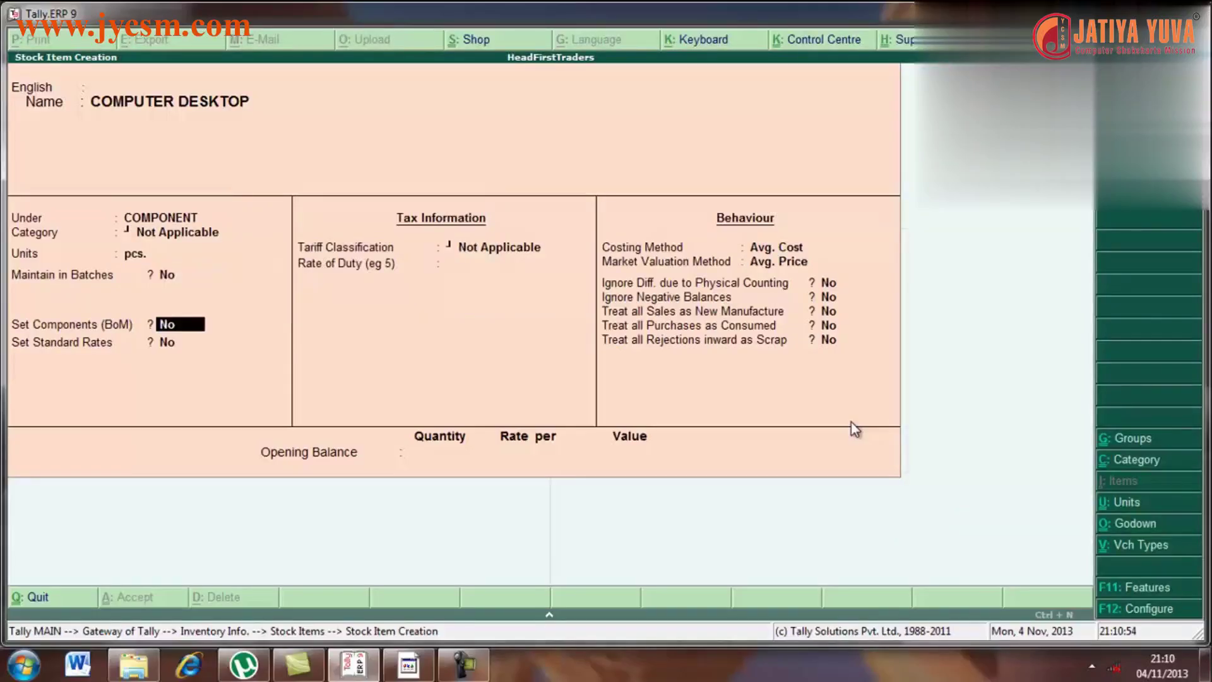
pyautogui.press('y')
pyautogui.press('Return')
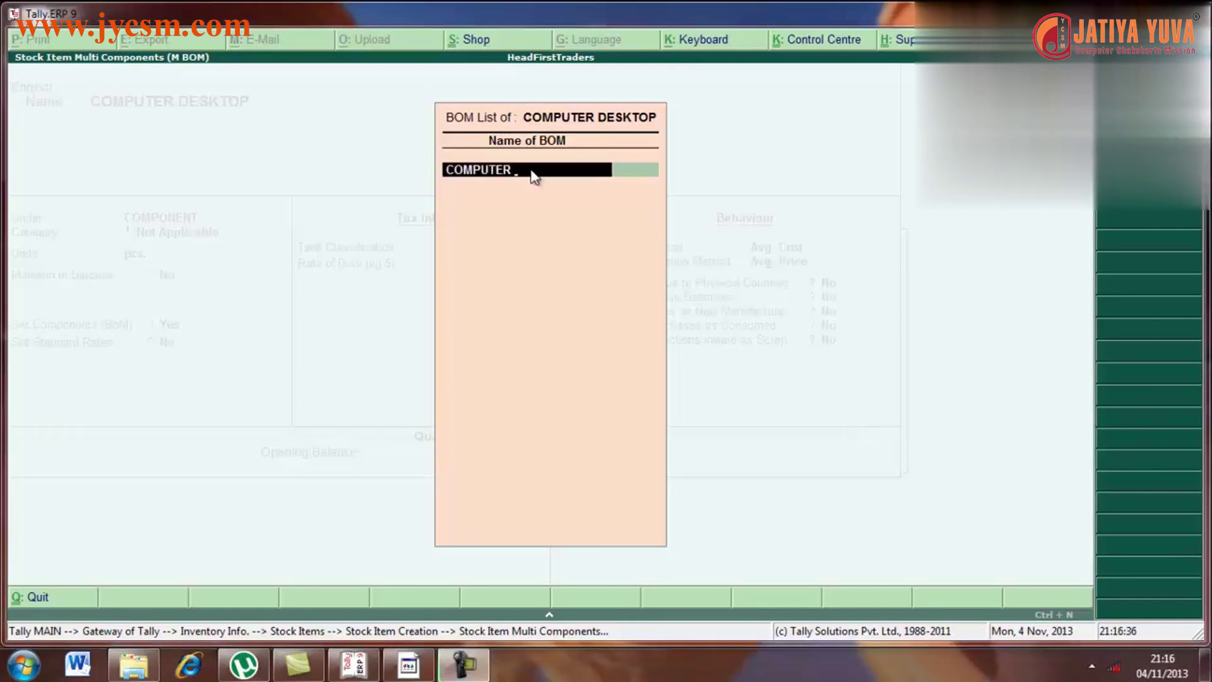
pyautogui.write('DESKTOP')
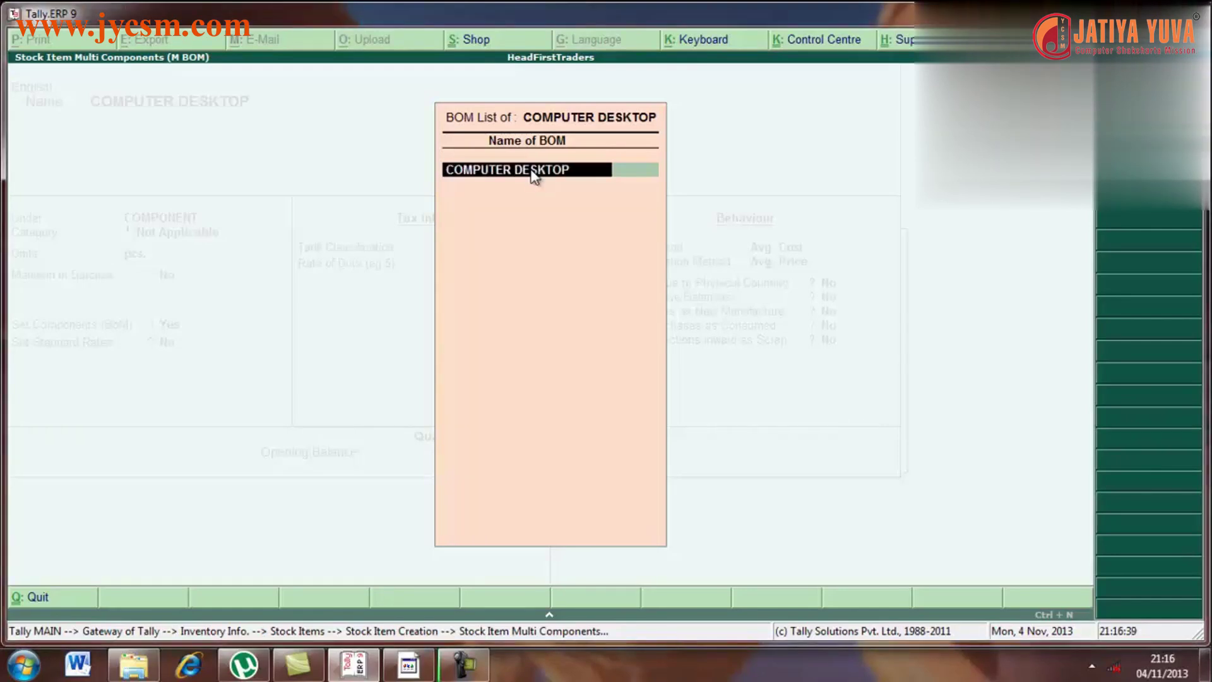
pyautogui.press('Return')
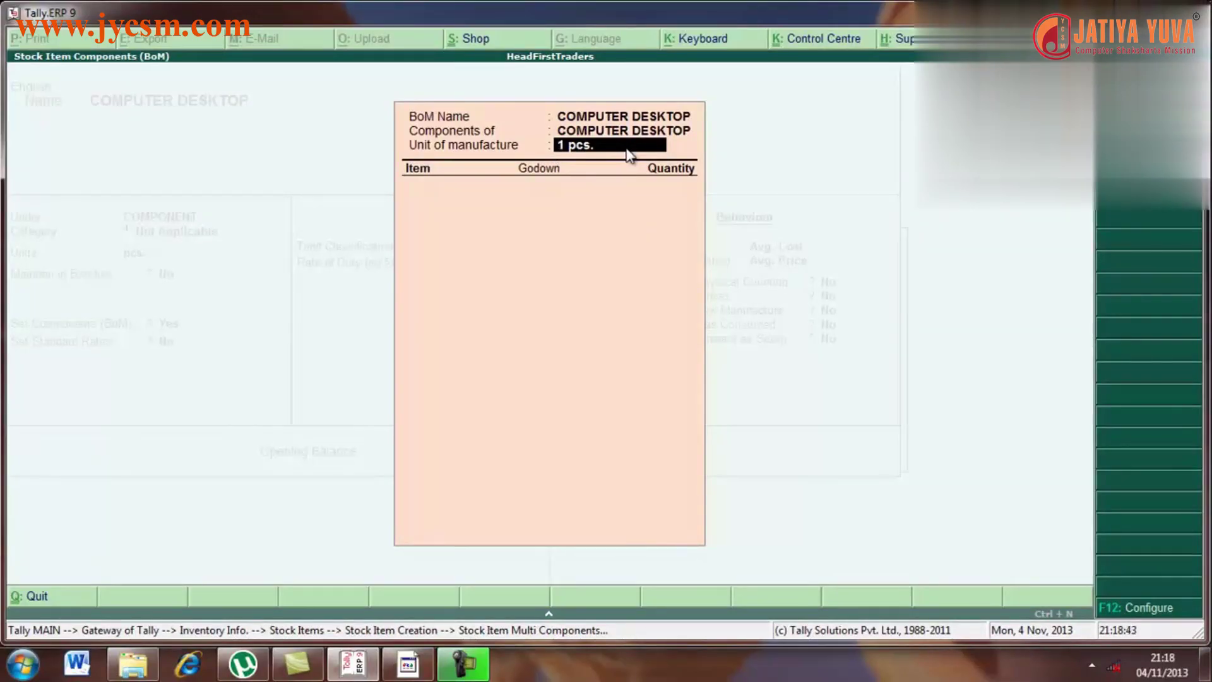
pyautogui.press('Return')
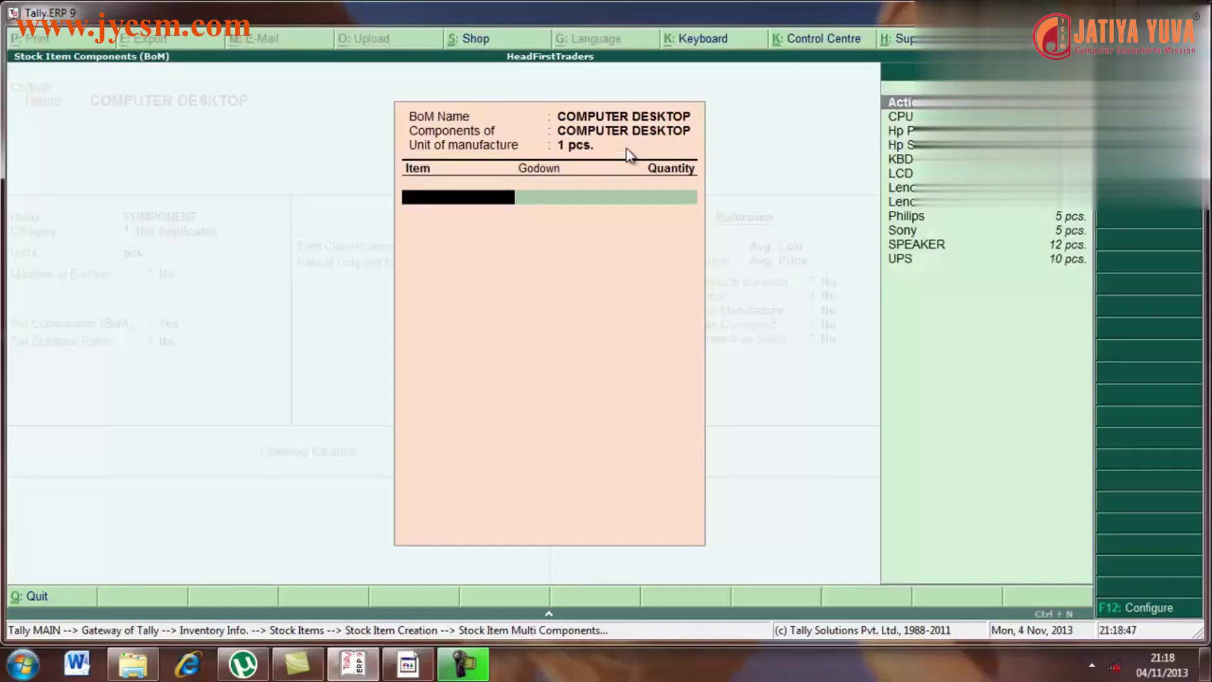
# Add 1 pcs. of LCD from Main Location as the first component of the COMPUTER DESKTOP bill of materials
pyautogui.write('L')
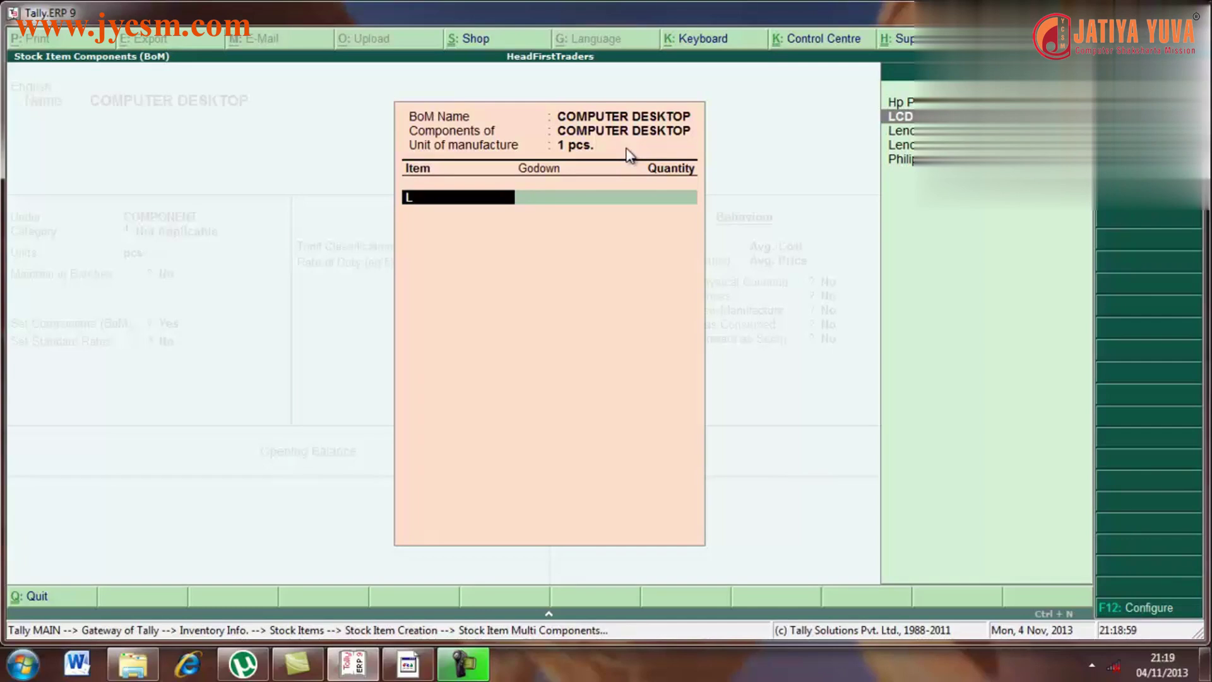
pyautogui.press('Return')
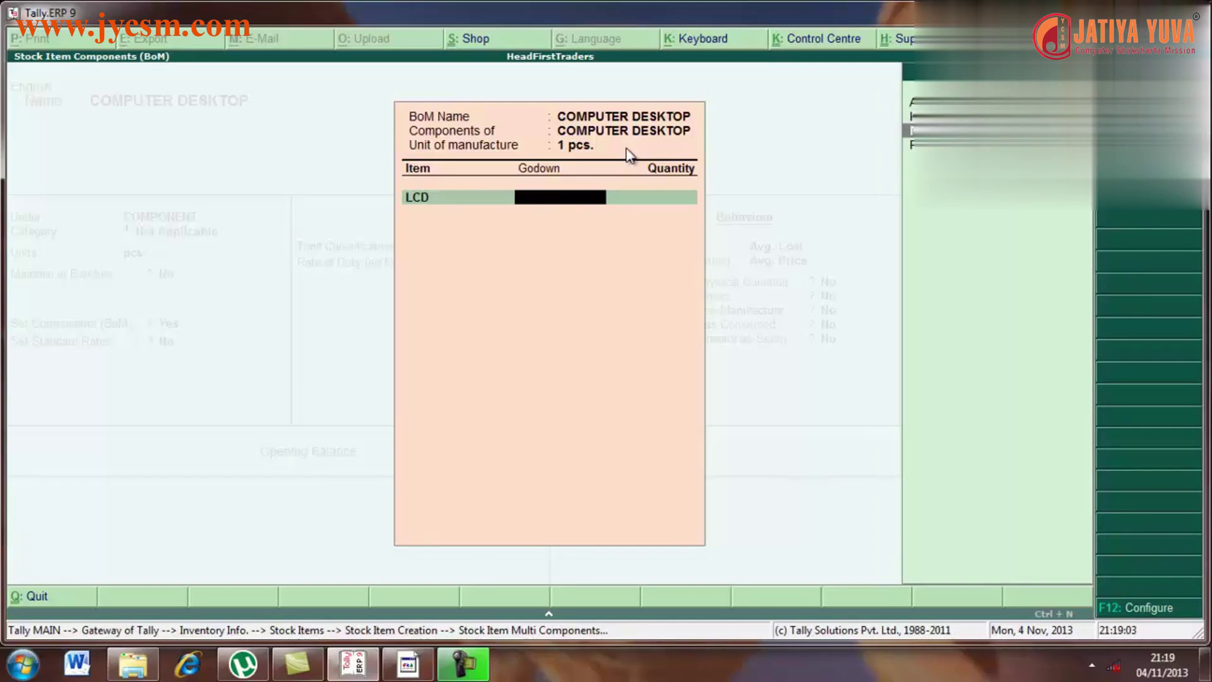
pyautogui.press('Return')
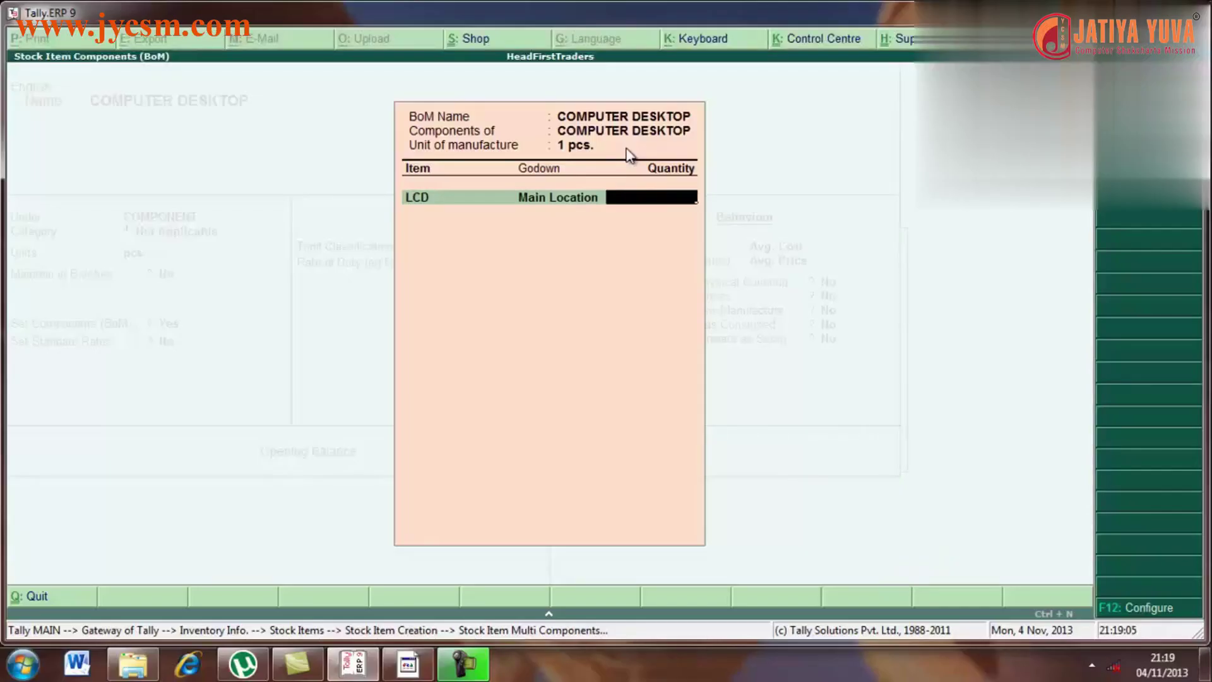
pyautogui.write('1')
pyautogui.press('Return')
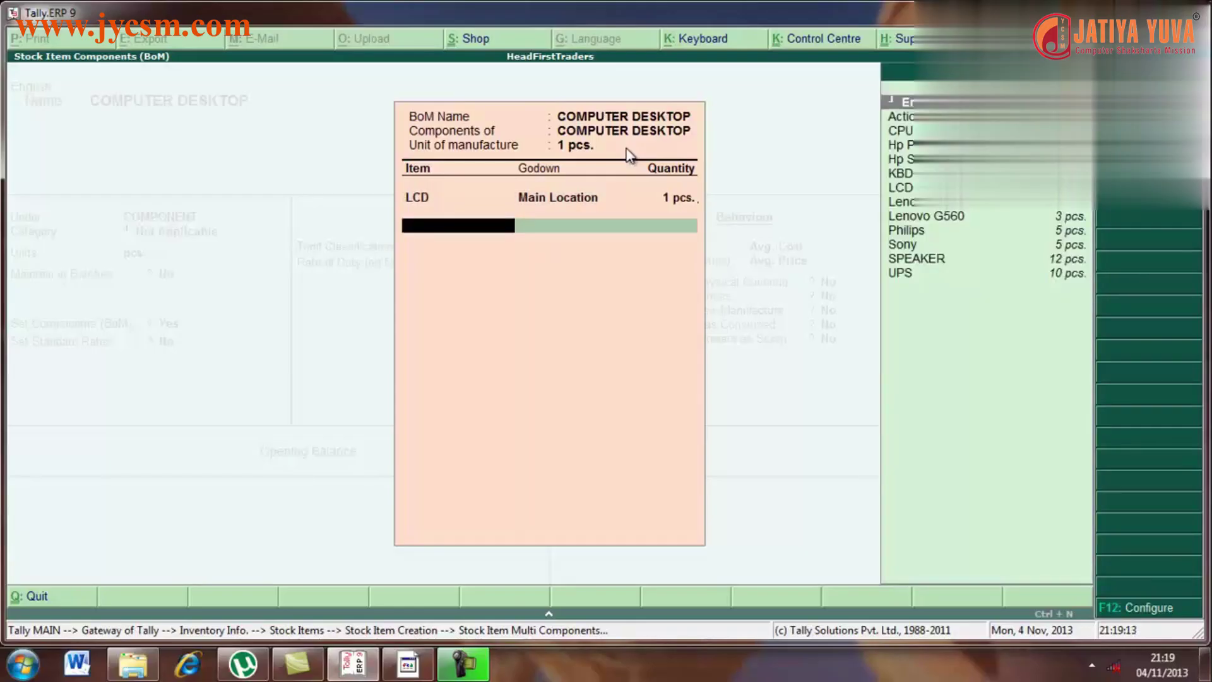
# Add CPU as the second component of the bill of materials, with 1 pcs. drawn from Main Location
pyautogui.write('C')
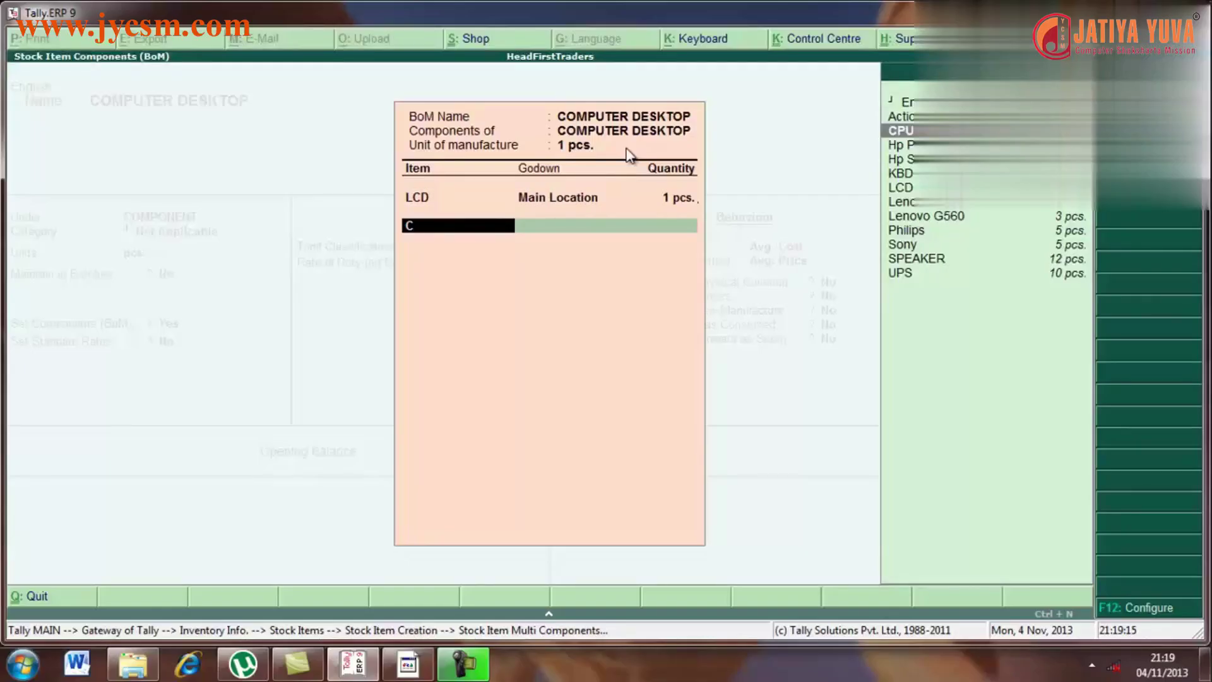
pyautogui.press('Return')
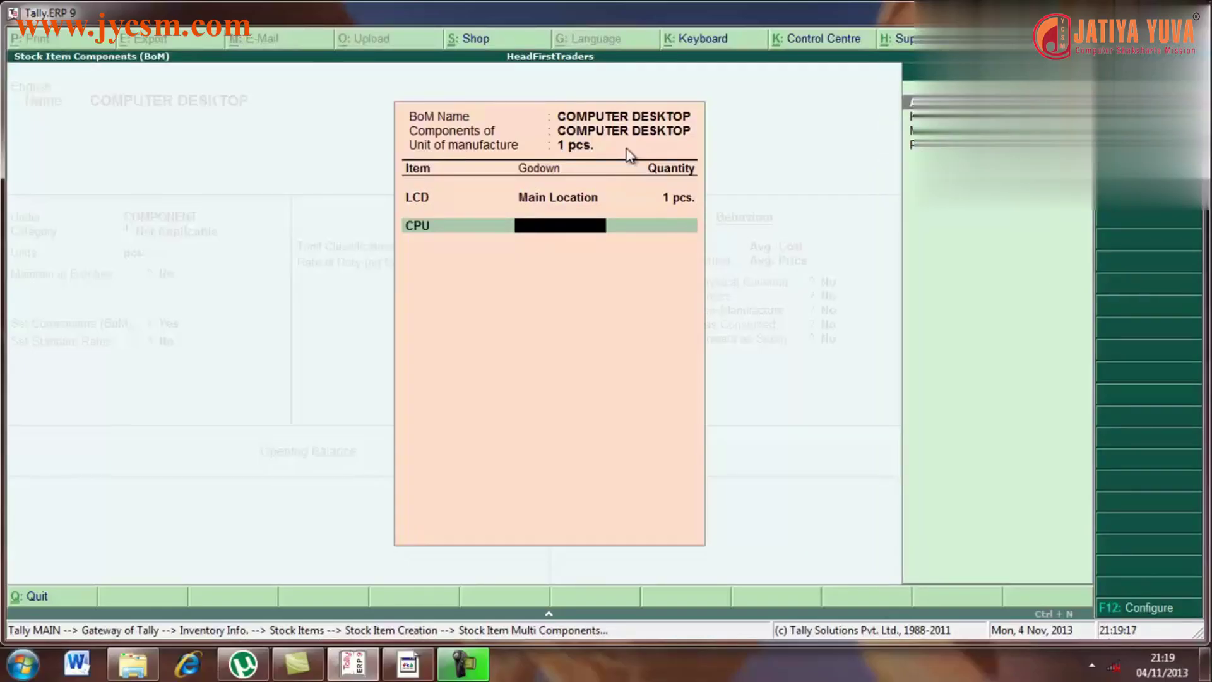
pyautogui.press('Return')
pyautogui.write('1')
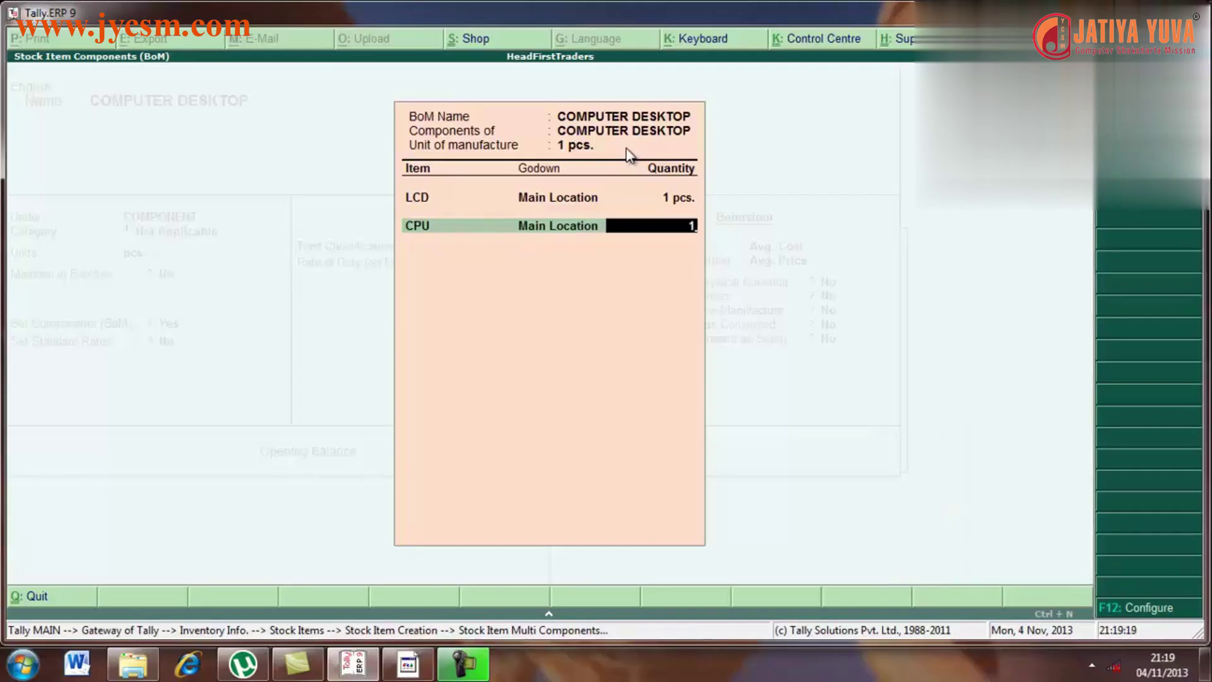
pyautogui.press('Return')
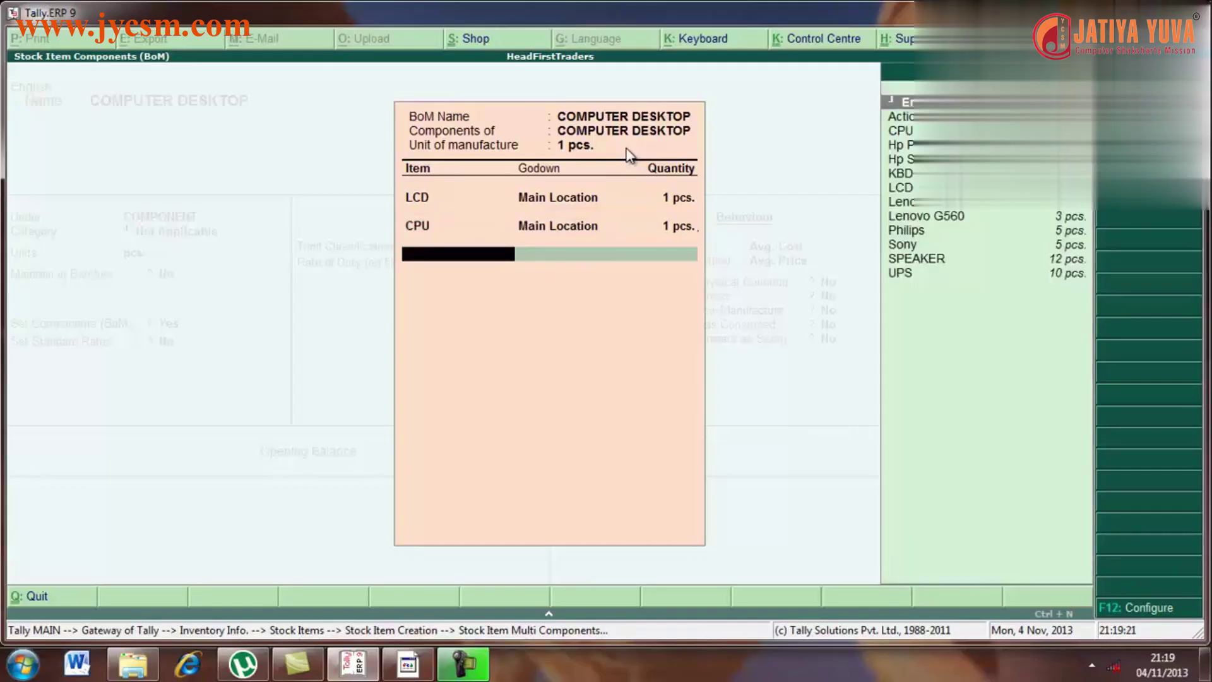
# Add KBD+MOUSE as the third component of the bill of materials, with 1 pcs. from Main Location
pyautogui.write('KBD+MOUSE')
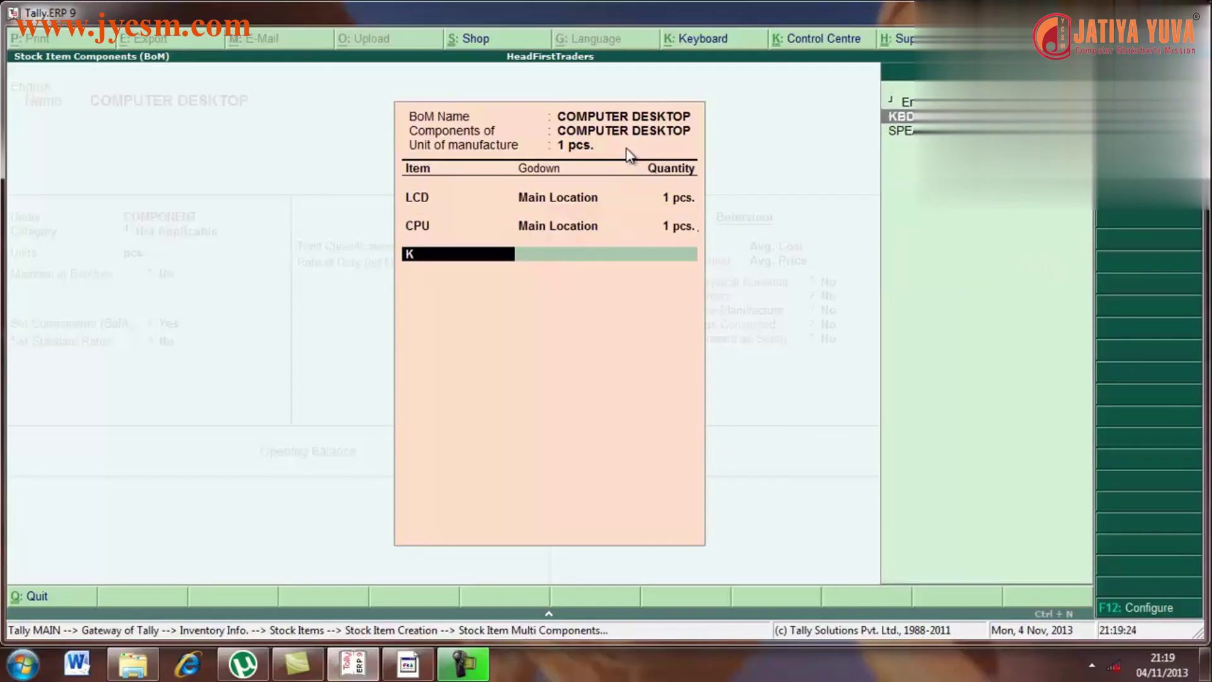
pyautogui.press('Return')
pyautogui.write('M')
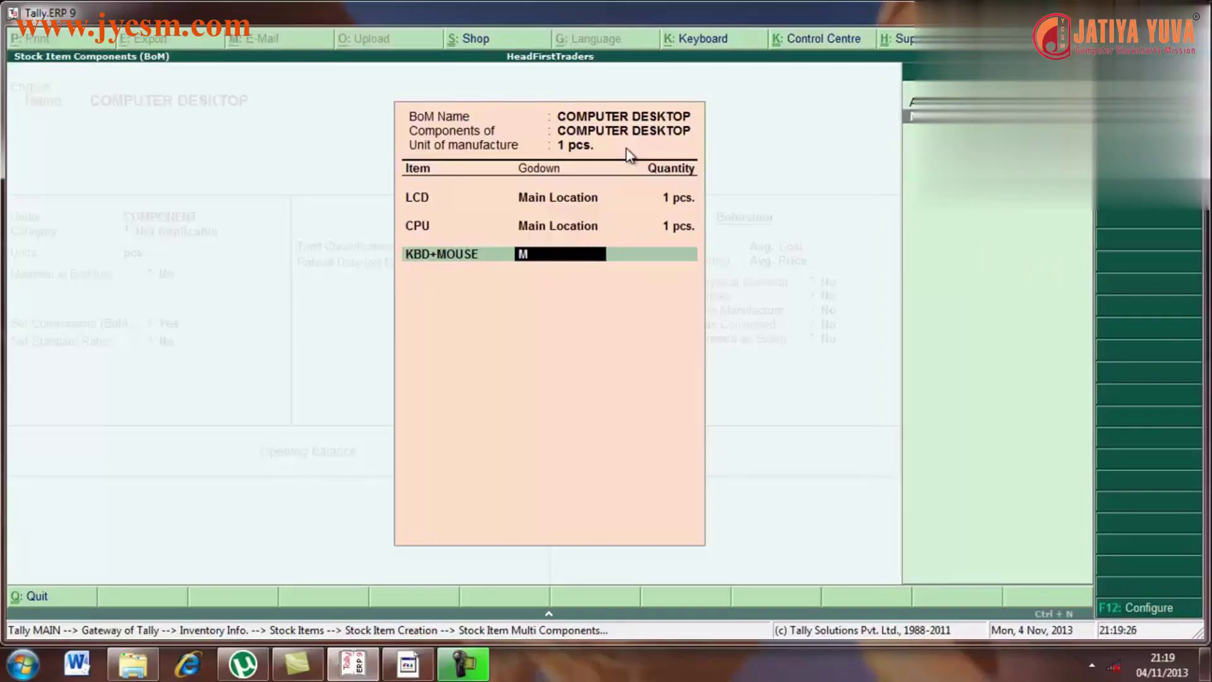
pyautogui.press('Return')
pyautogui.write('1')
pyautogui.press('Return')
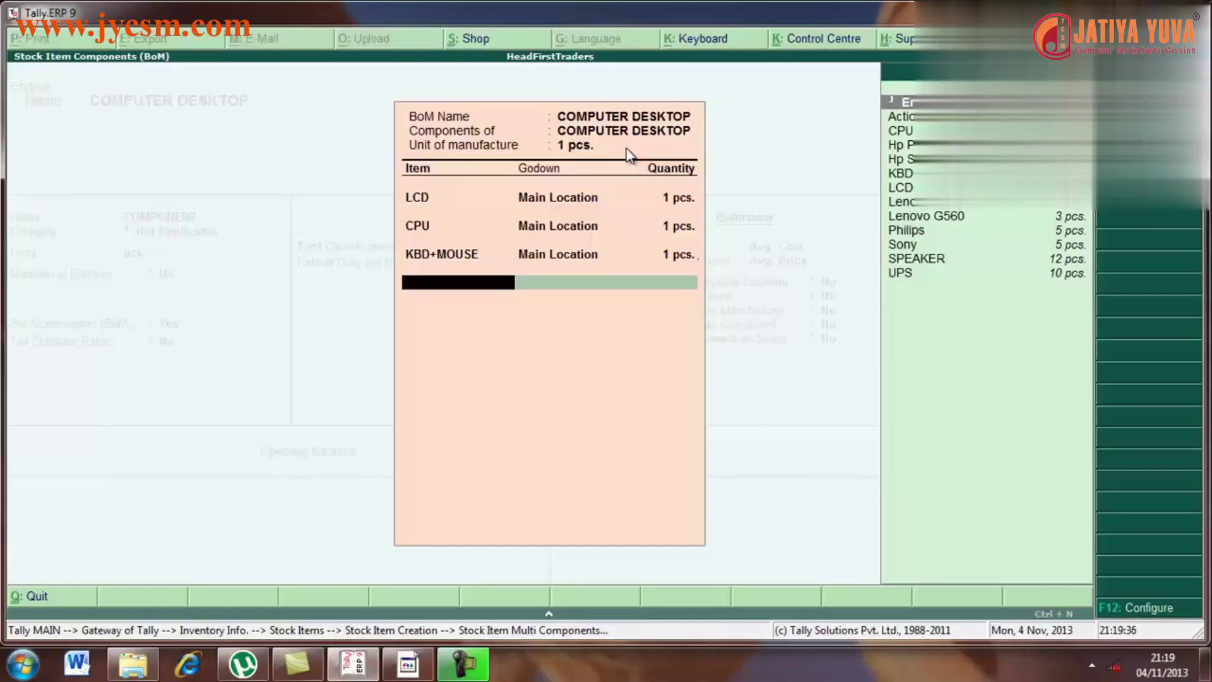
# Add SPEAKER as the fourth component of the bill of materials, with 1 pcs. from Main Location
pyautogui.write('S')
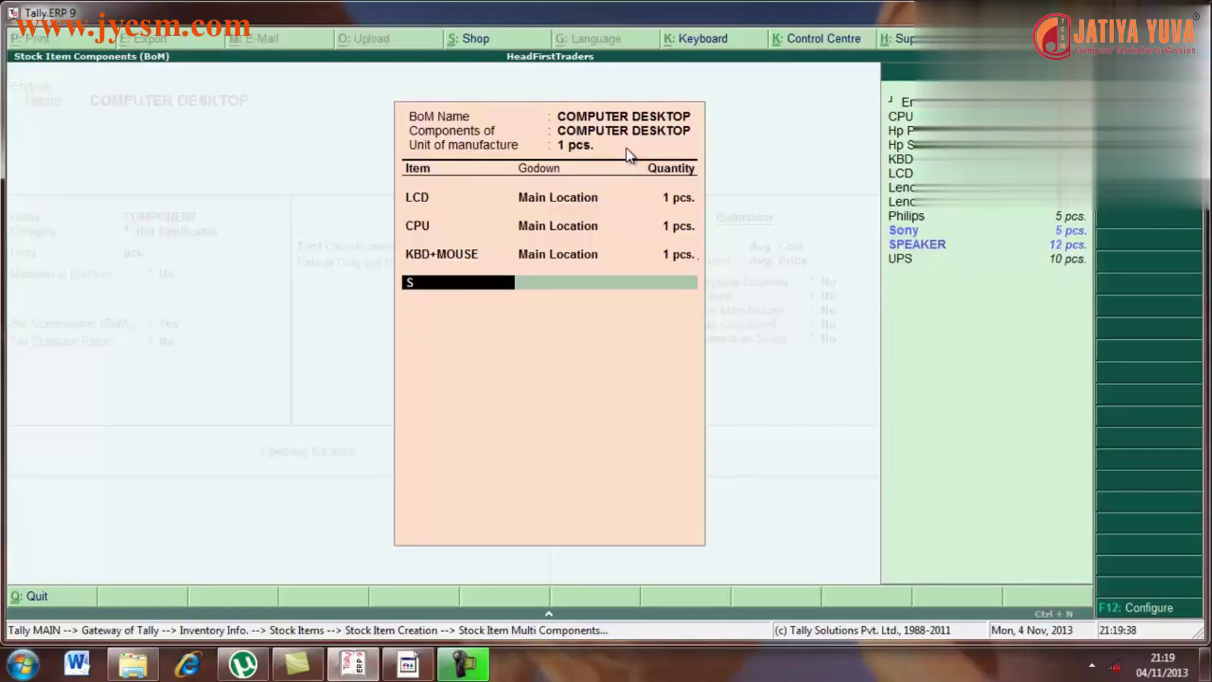
pyautogui.write('P')
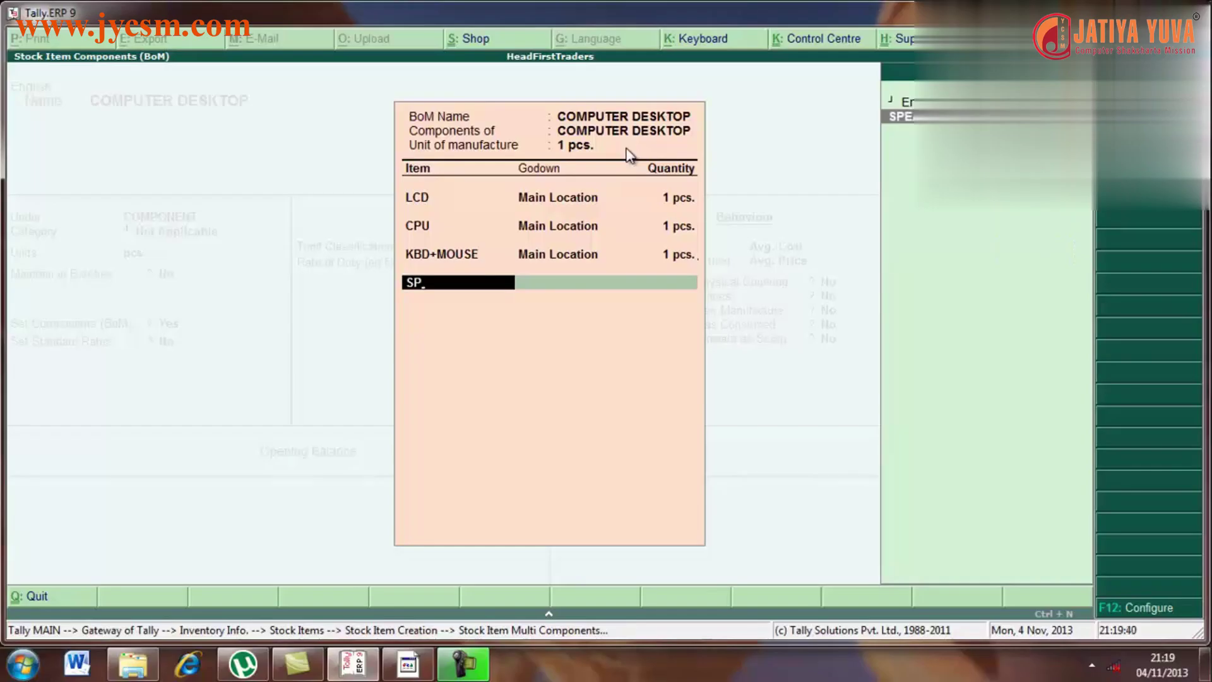
pyautogui.press('Return')
pyautogui.press('Return')
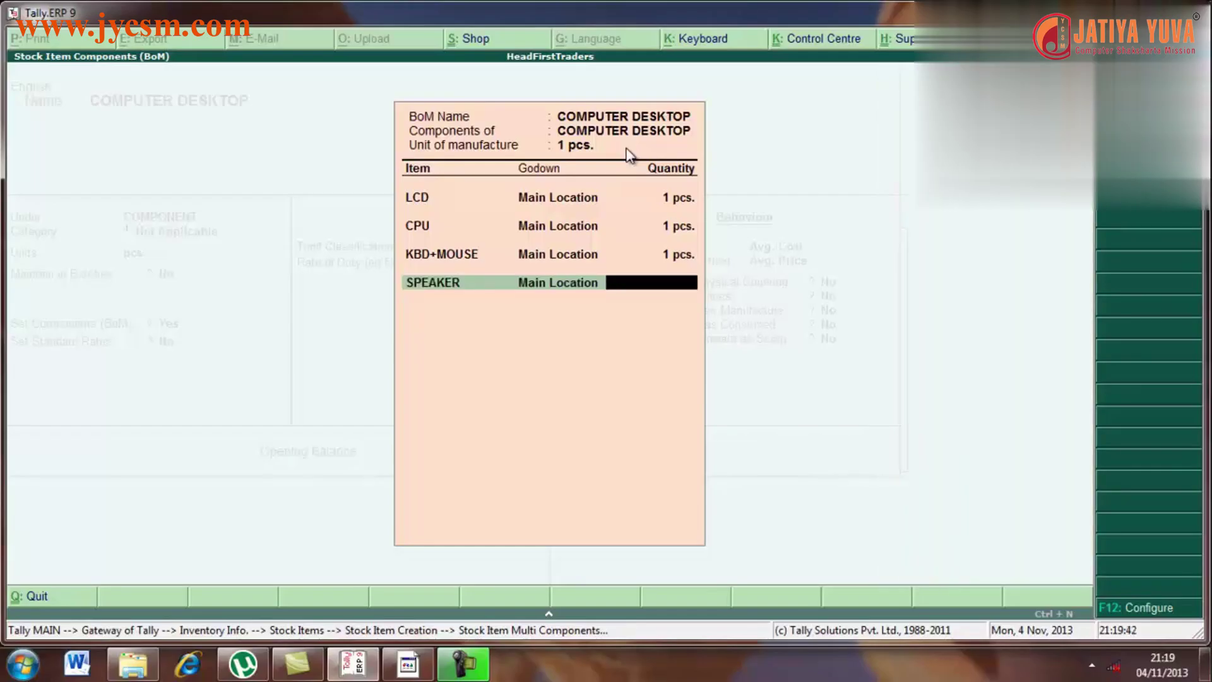
pyautogui.write('1')
pyautogui.press('Return')
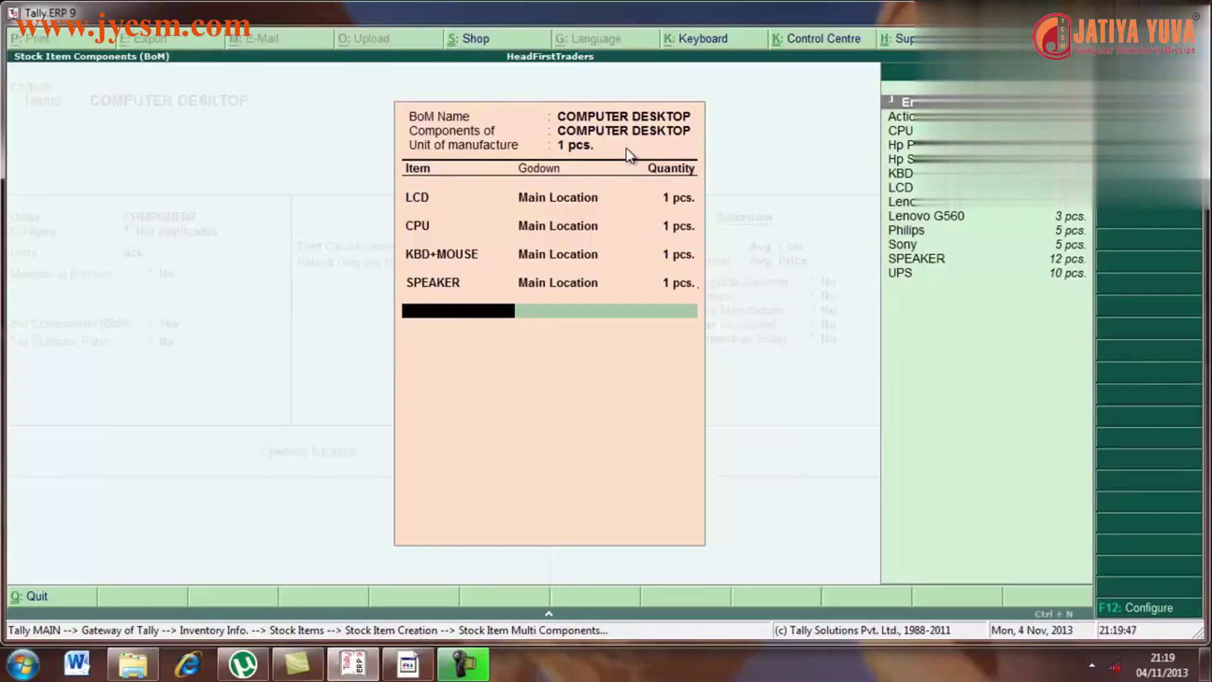
# Add UPS as the fifth component of the bill of materials, with 1 pcs. from Main Location
pyautogui.write('u')
pyautogui.press('Return')
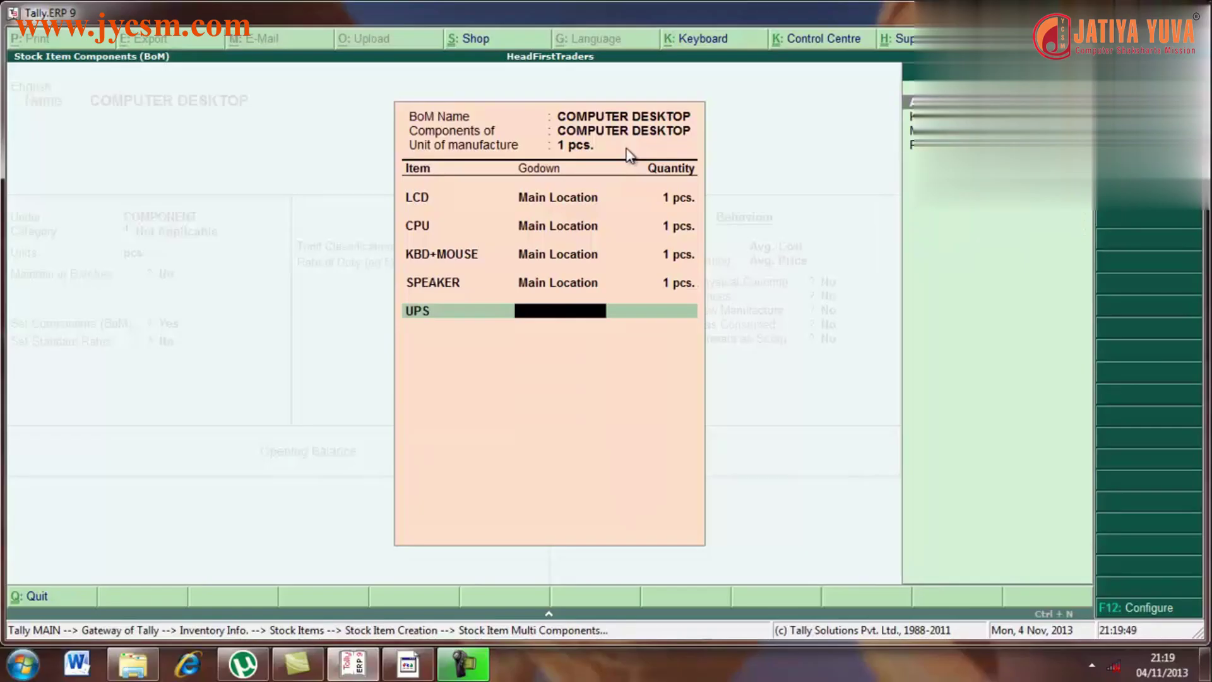
pyautogui.press('Return')
pyautogui.write('1')
pyautogui.press('Return')
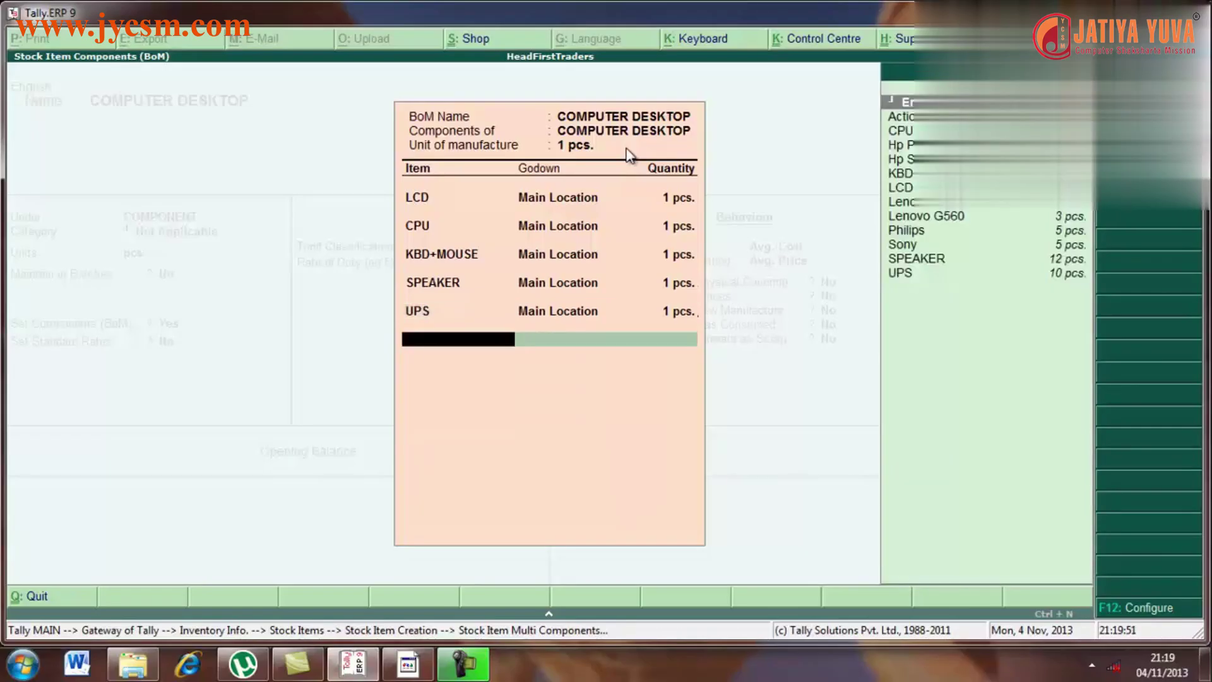